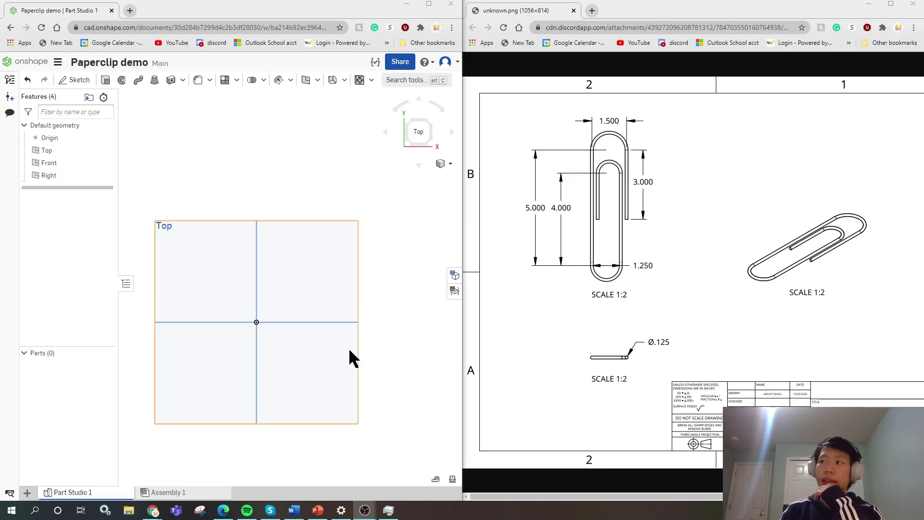
Enlarge the reference drawing to read its dimensions, then start a sketch on the Top plane.
click(671, 169)
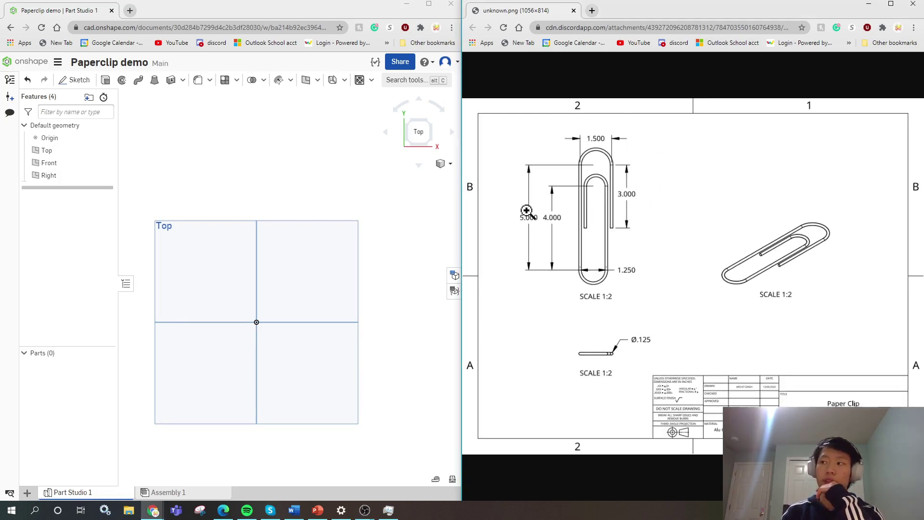
click(689, 391)
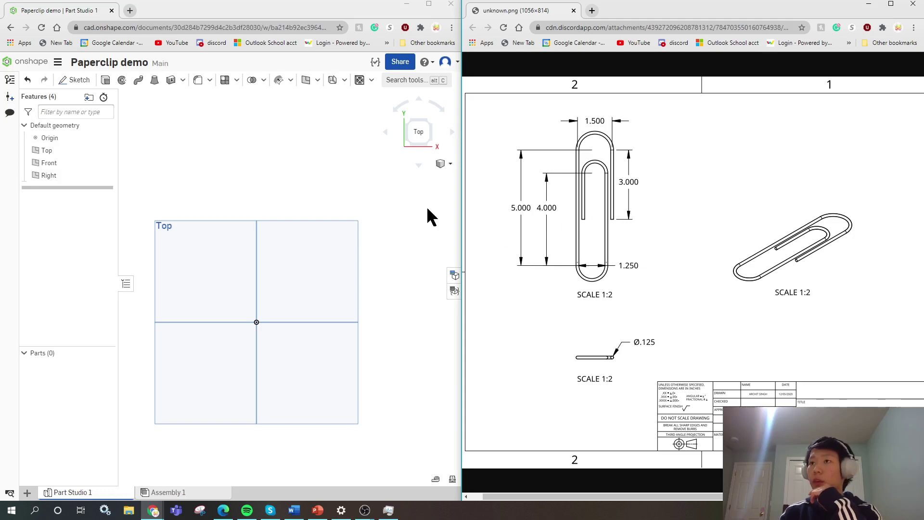
click(77, 81)
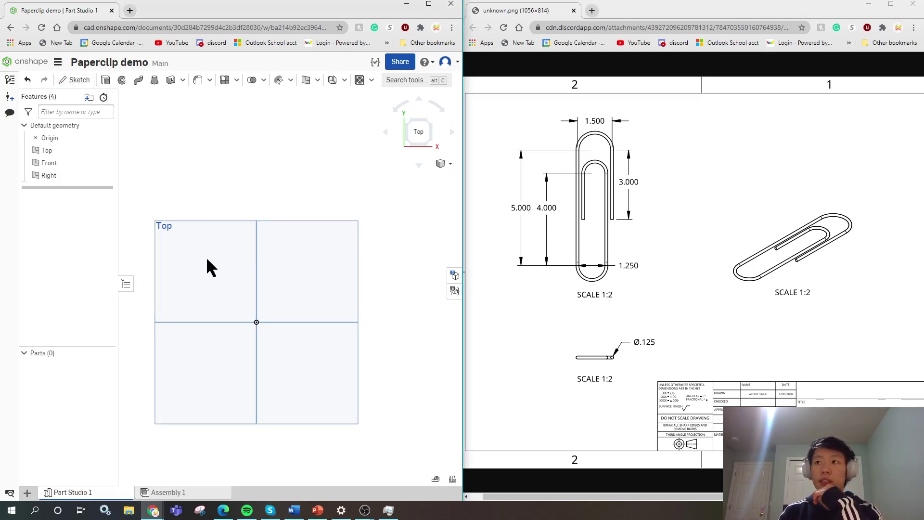
click(210, 240)
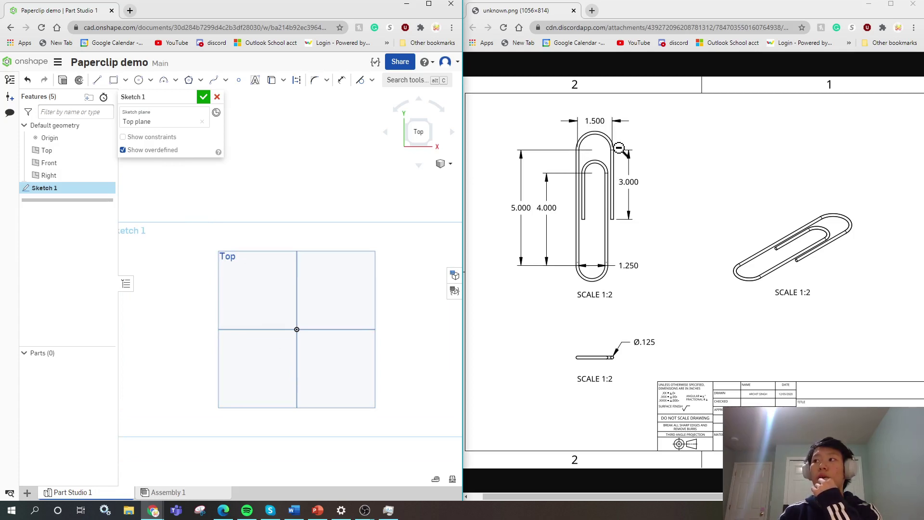
Draw a three-point semicircular arc across the origin, bulging upward.
click(164, 80)
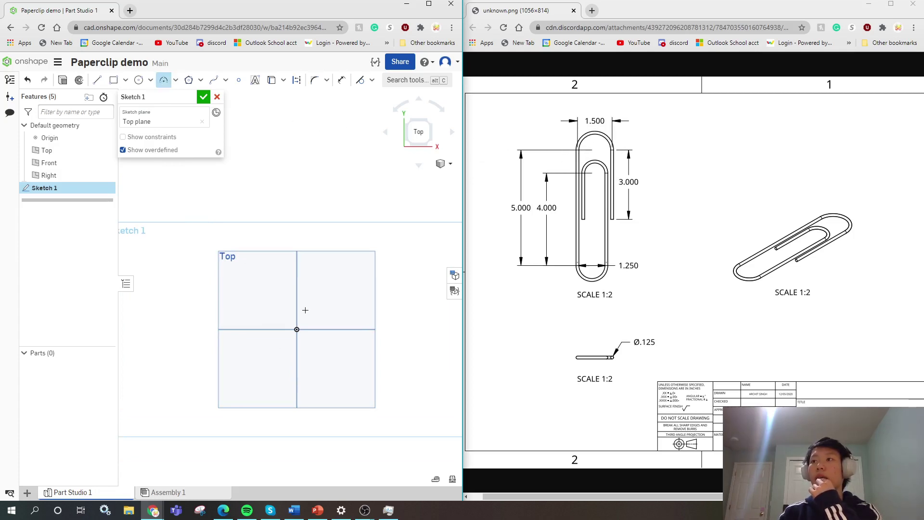
click(268, 329)
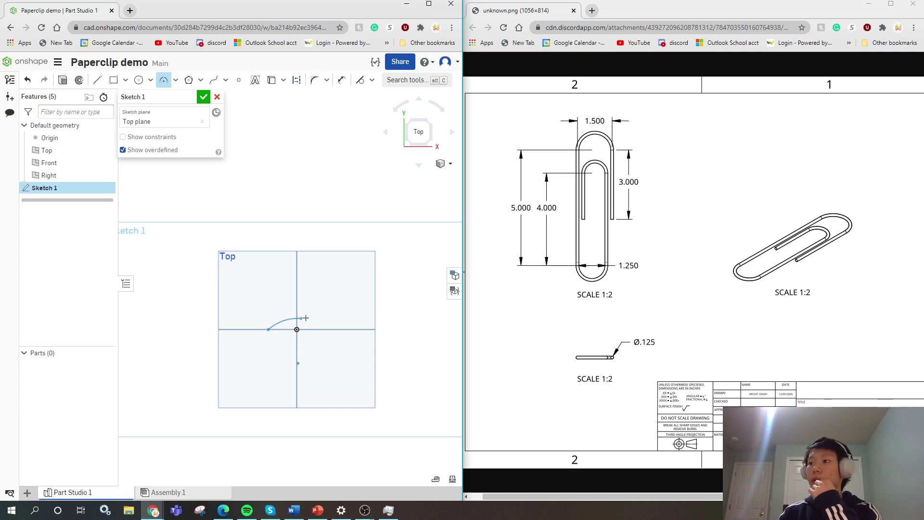
click(326, 329)
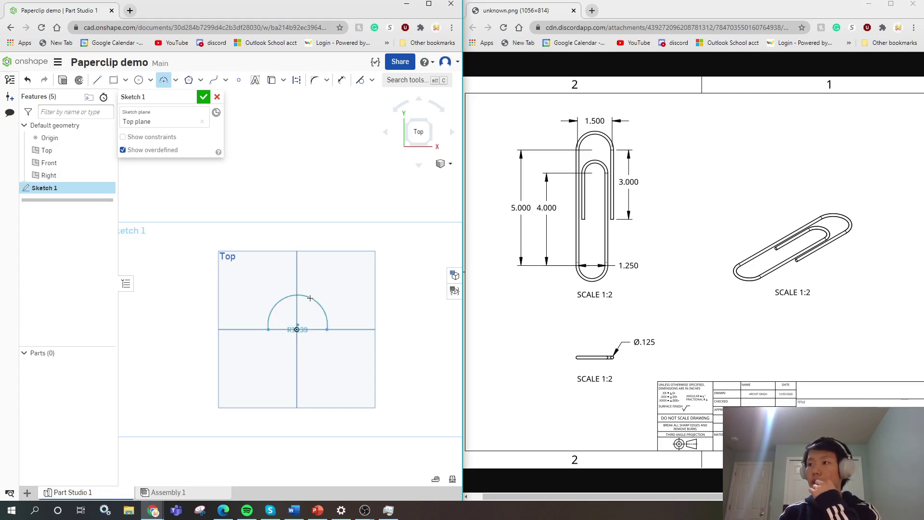
click(310, 298)
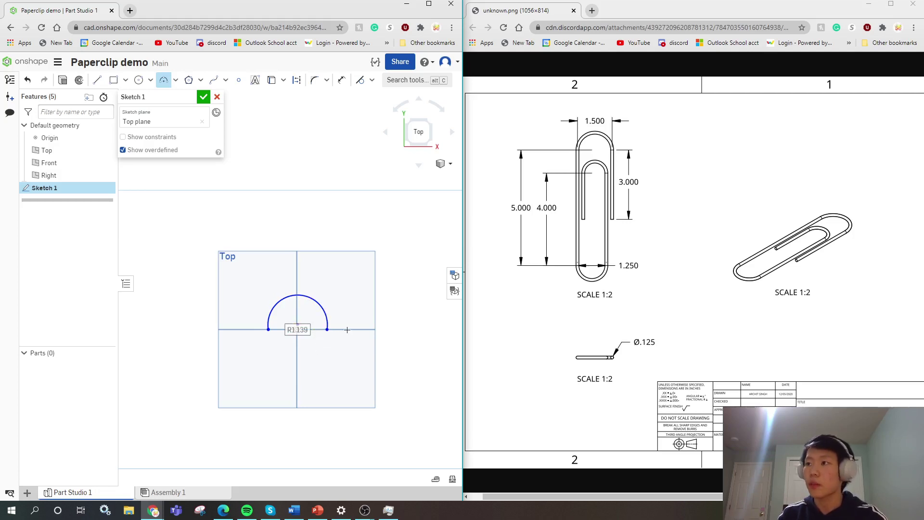
key(d)
scroll(306, 323, up, 5)
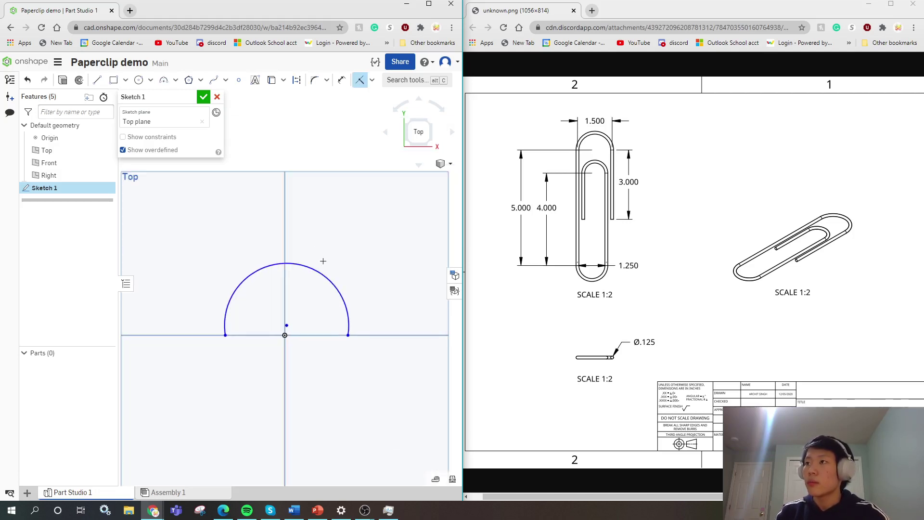
Enlarge the semicircle and snap its centre onto the origin.
click(360, 80)
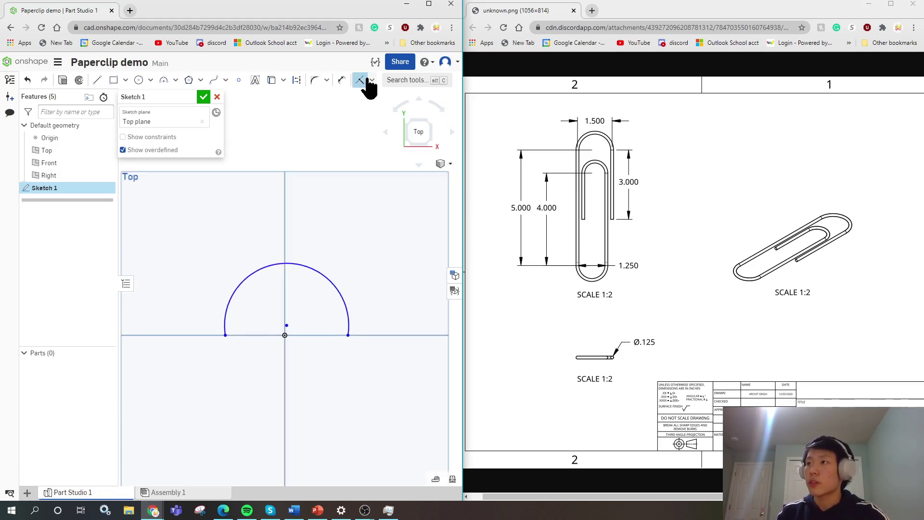
click(338, 289)
drag(339, 301, 336, 319)
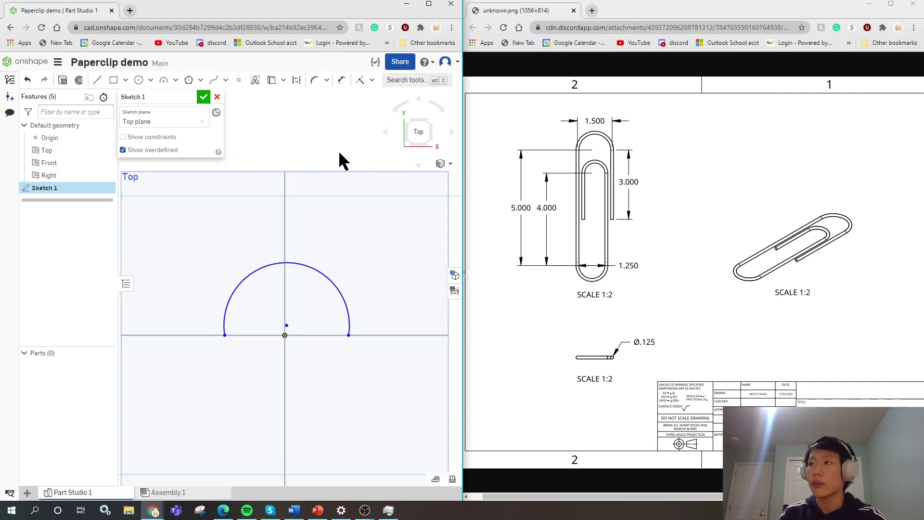
key(d)
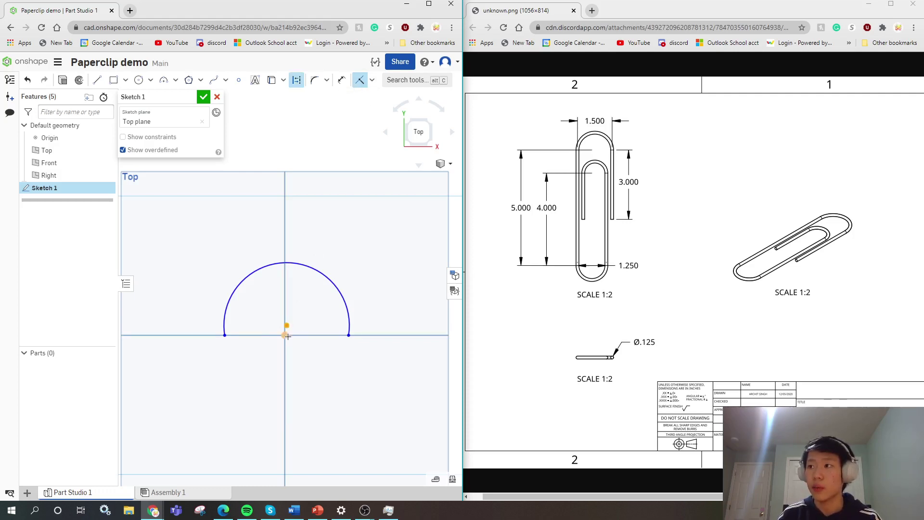
key(Escape)
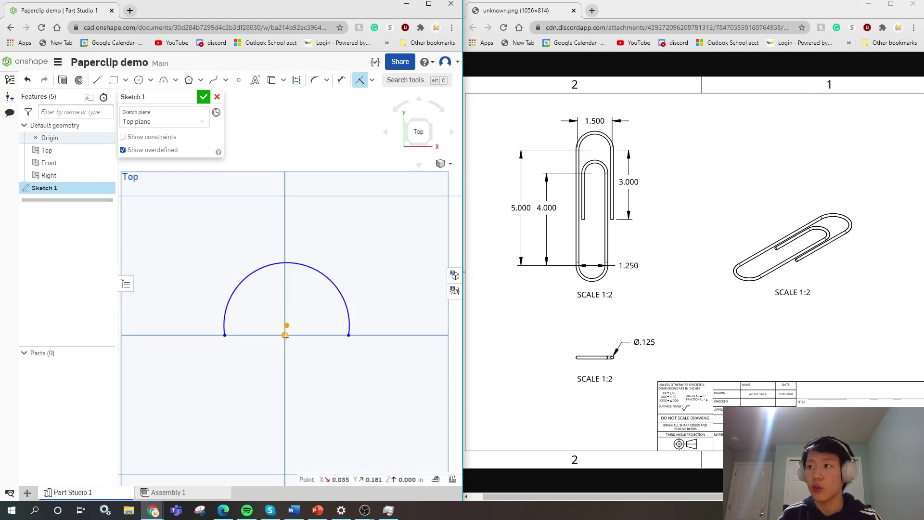
drag(286, 326, 285, 335)
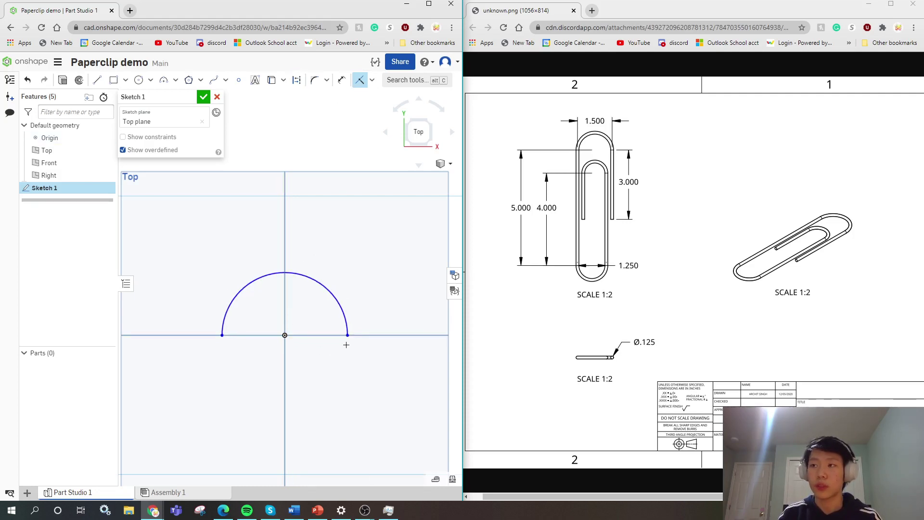
click(360, 80)
Give the top semicircle a radius dimension of 0.75 in and recentre the view on it.
mouse_move(326, 285)
mouse_down()
mouse_move(366, 231)
mouse_move(320, 295)
mouse_move(334, 280)
mouse_up()
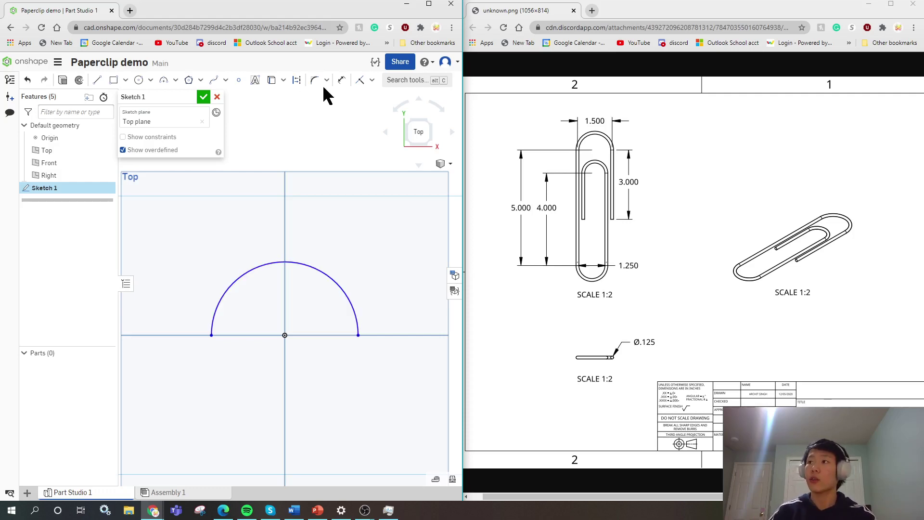
click(341, 80)
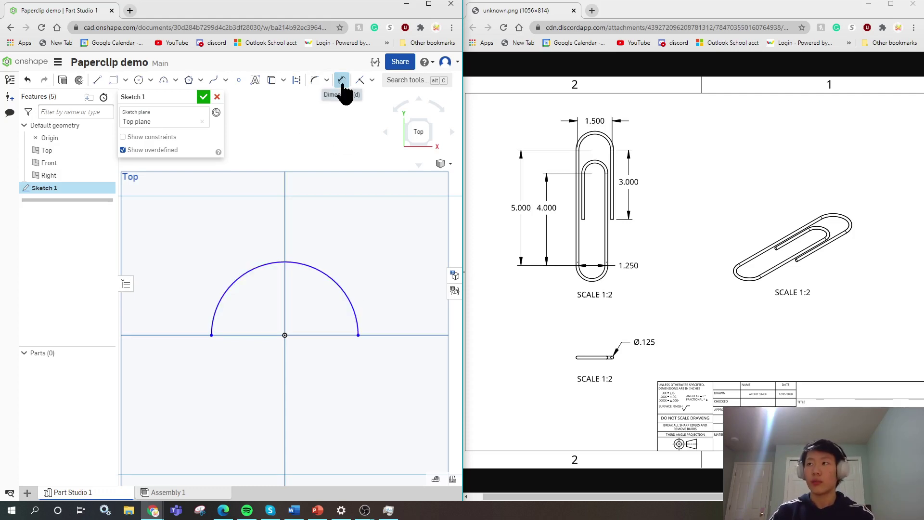
click(332, 277)
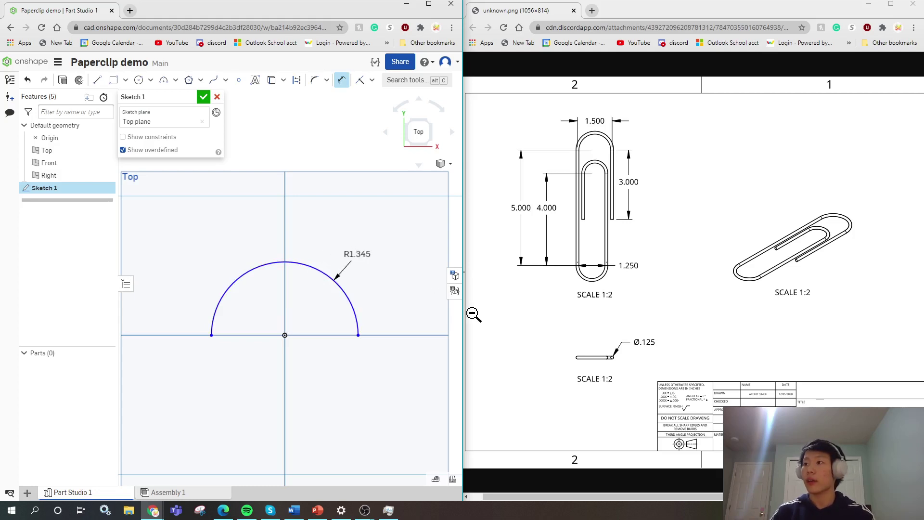
double_click(358, 254)
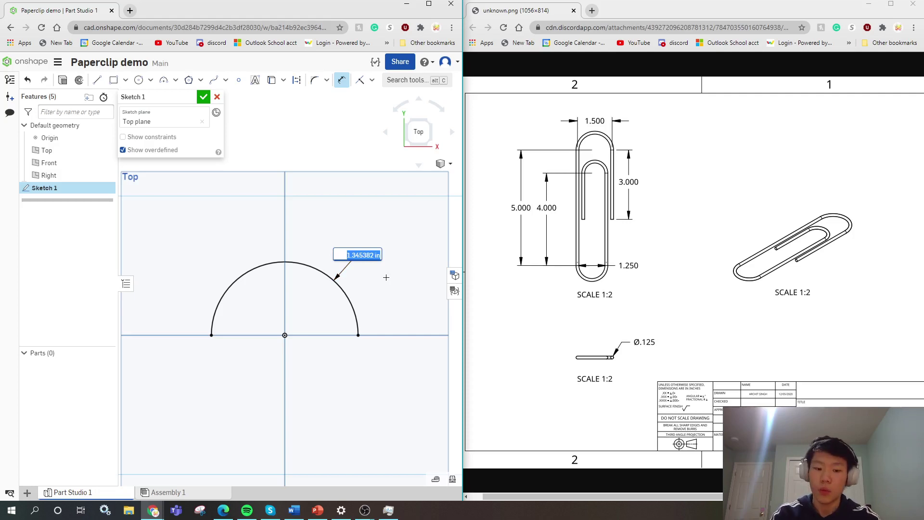
key(BackSpace)
text(1.345)
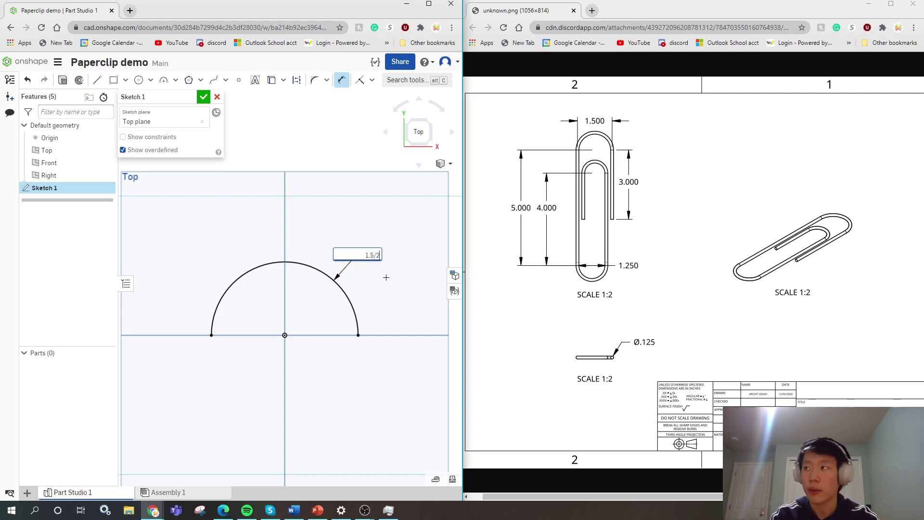
key(Return)
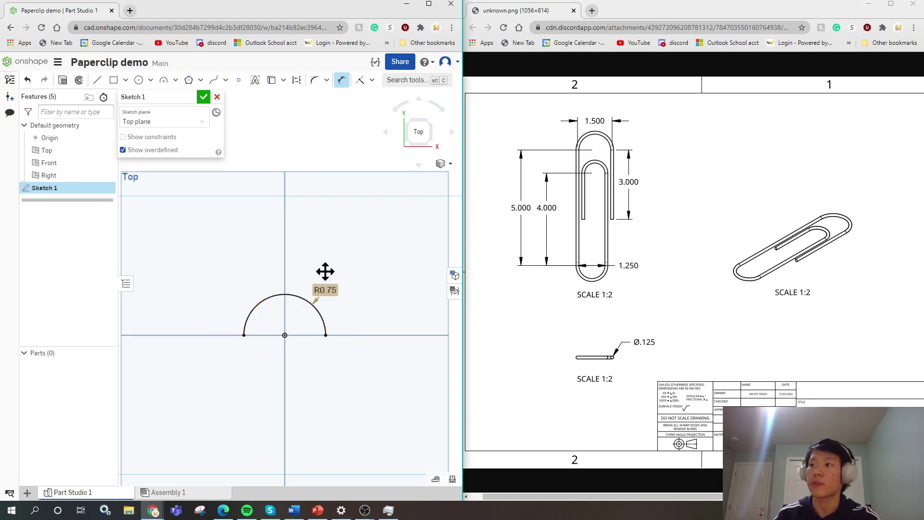
scroll(318, 339, down, 3)
middle_drag(330, 306, 320, 244)
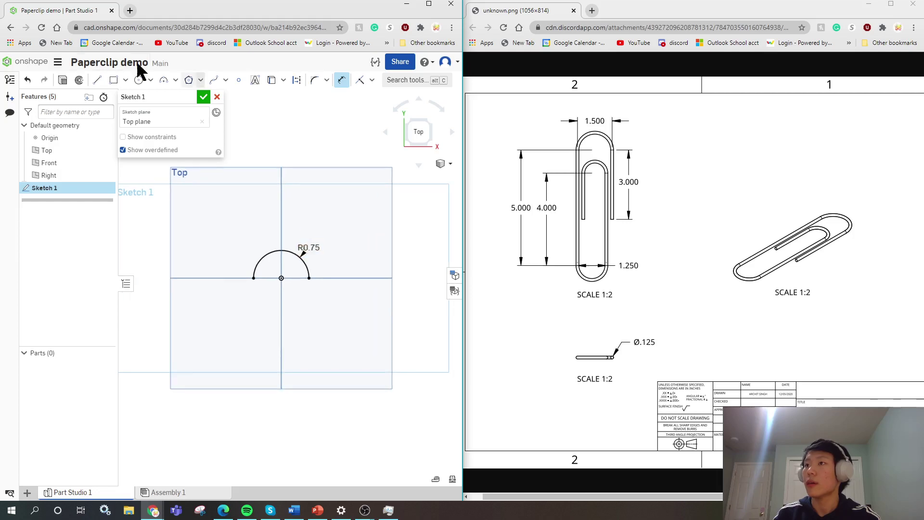
Draw a vertical line down from the arc's right endpoint and dimension it 3 in long.
click(98, 80)
middle_drag(312, 250, 293, 170)
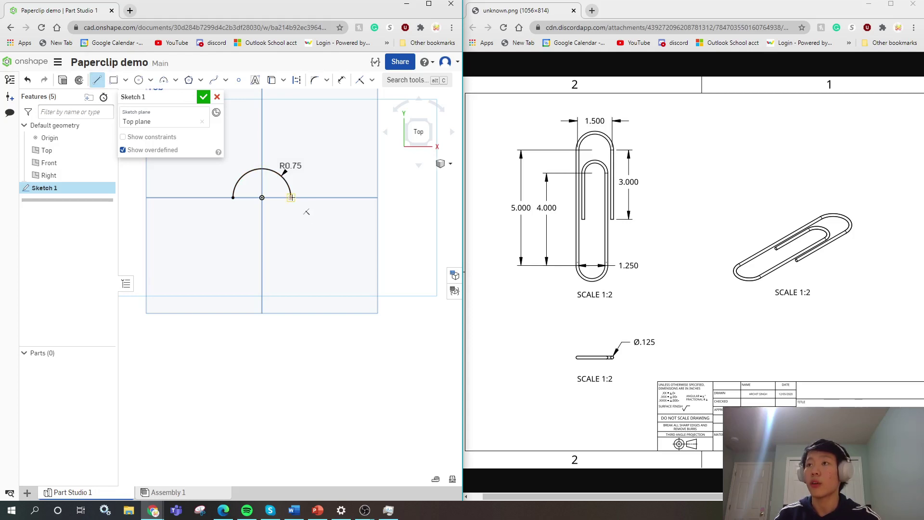
click(292, 198)
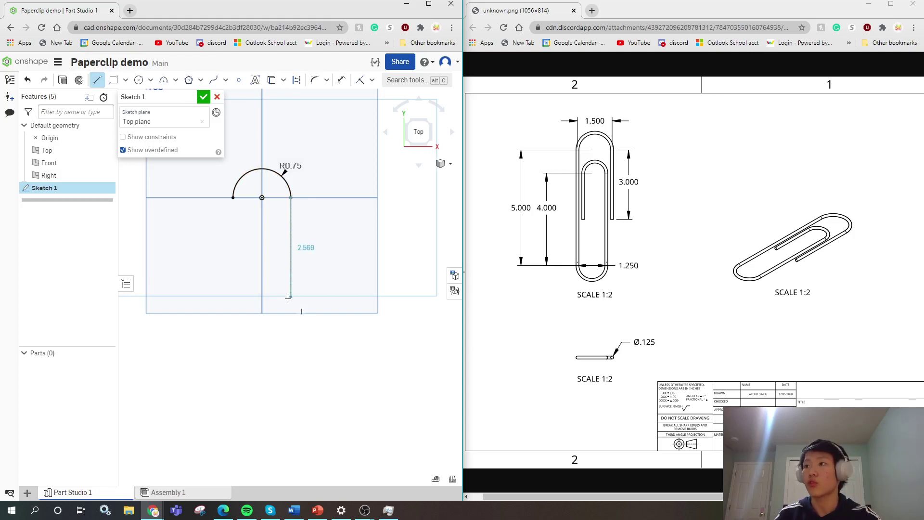
click(290, 305)
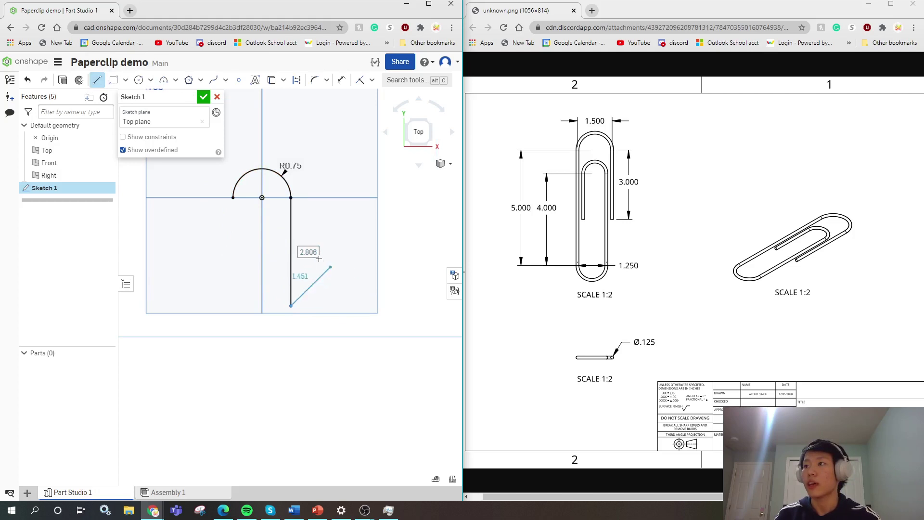
click(97, 80)
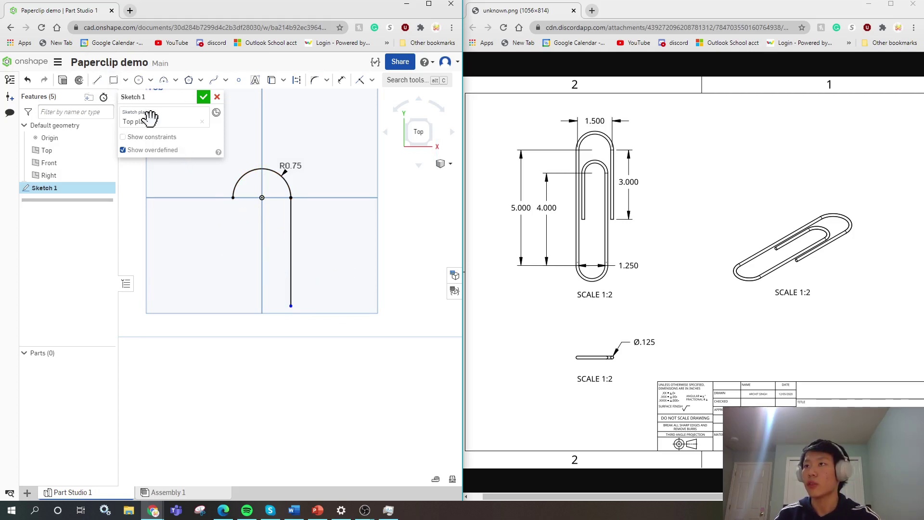
key(d)
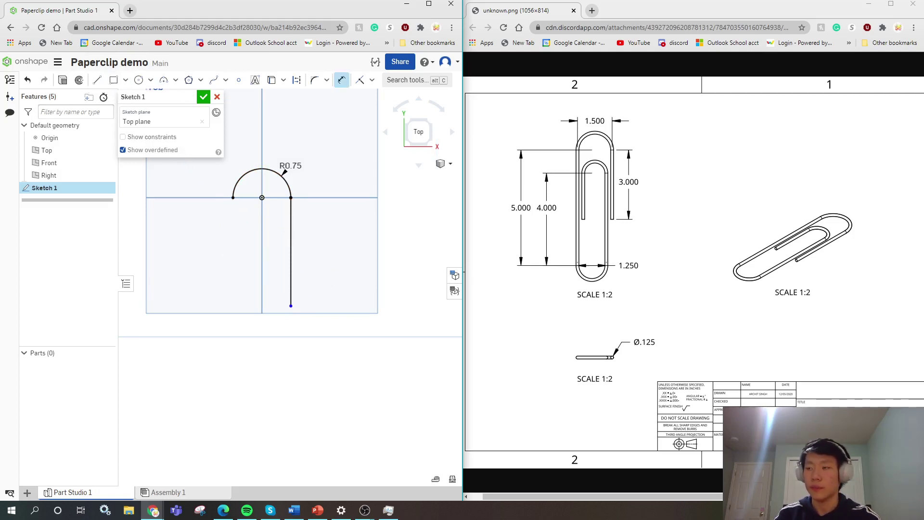
click(292, 250)
click(317, 246)
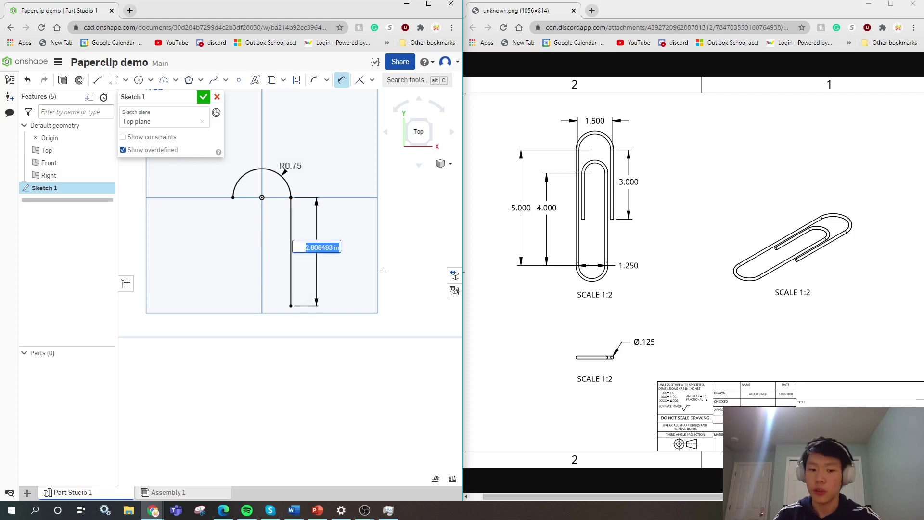
text(3)
key(Return)
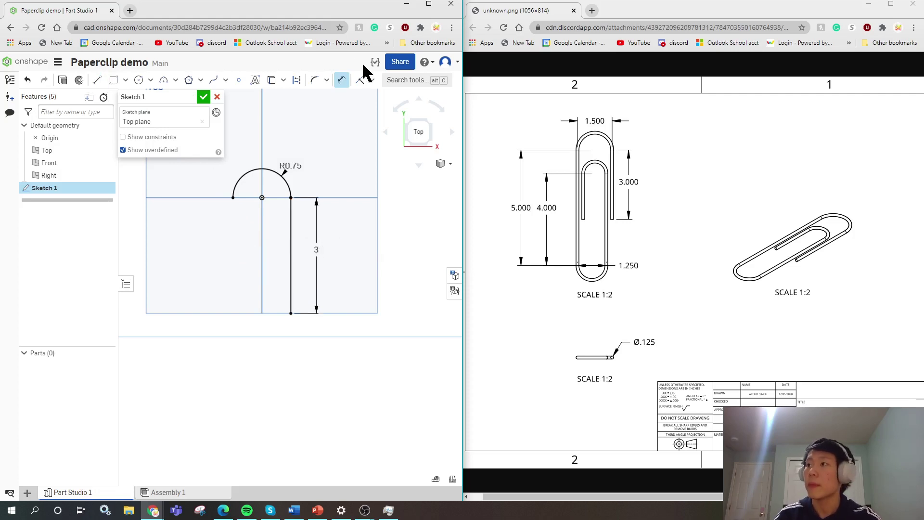
click(342, 80)
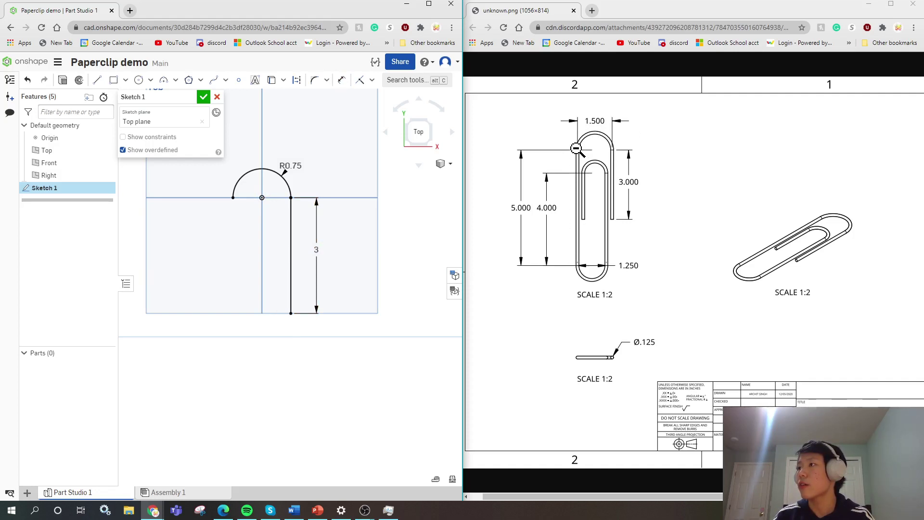
Draw the long left leg as a vertical line down from the top arc's left endpoint.
click(97, 80)
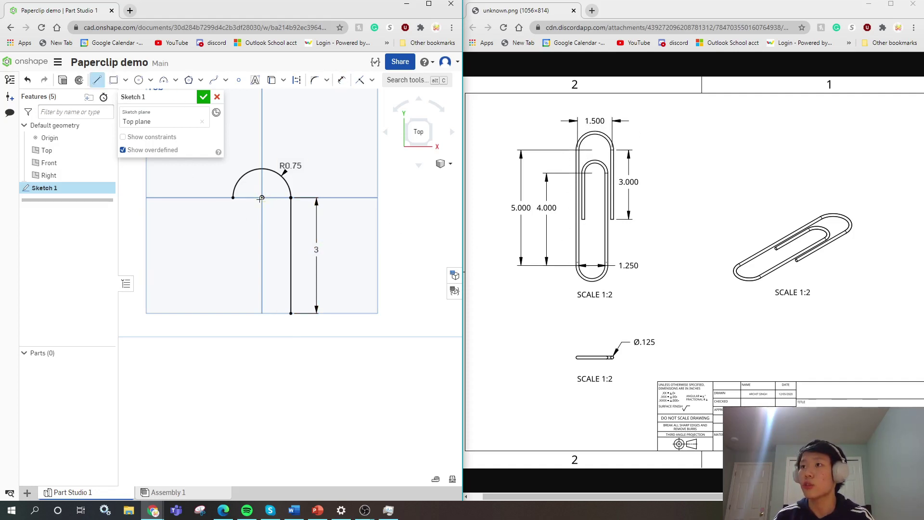
click(234, 198)
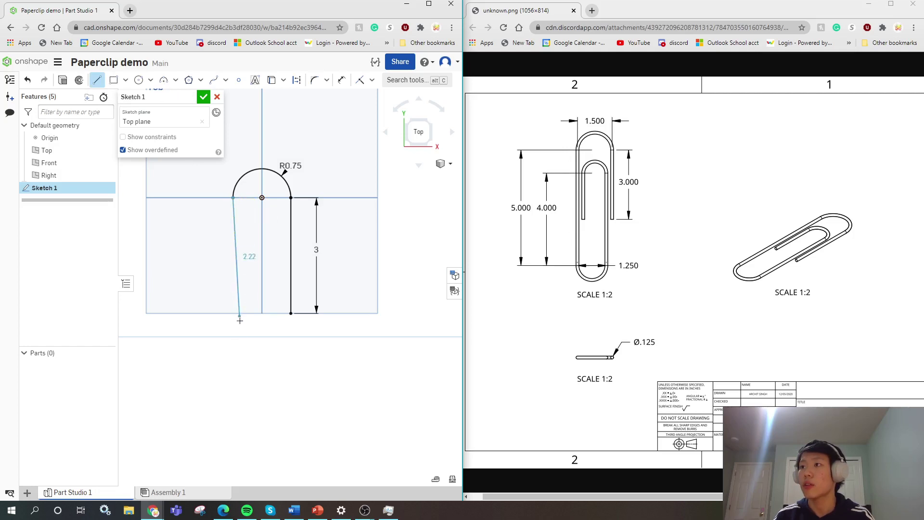
click(233, 391)
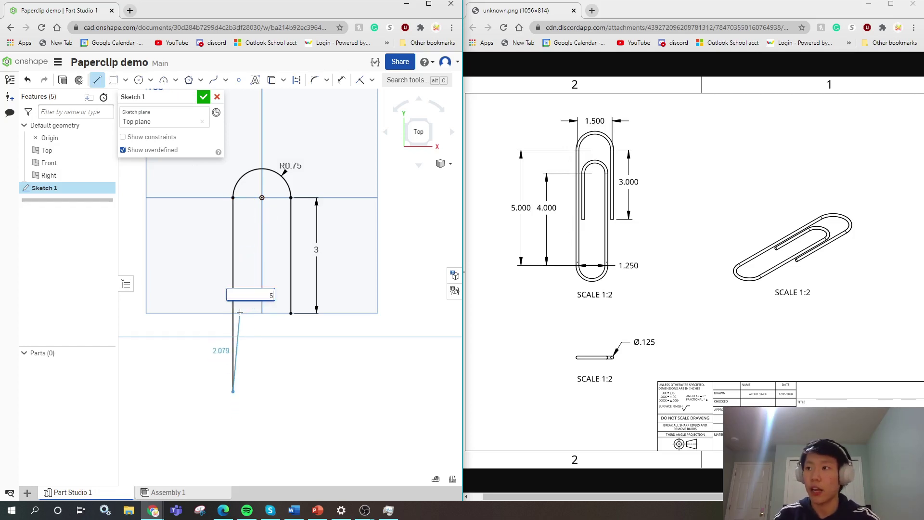
click(96, 80)
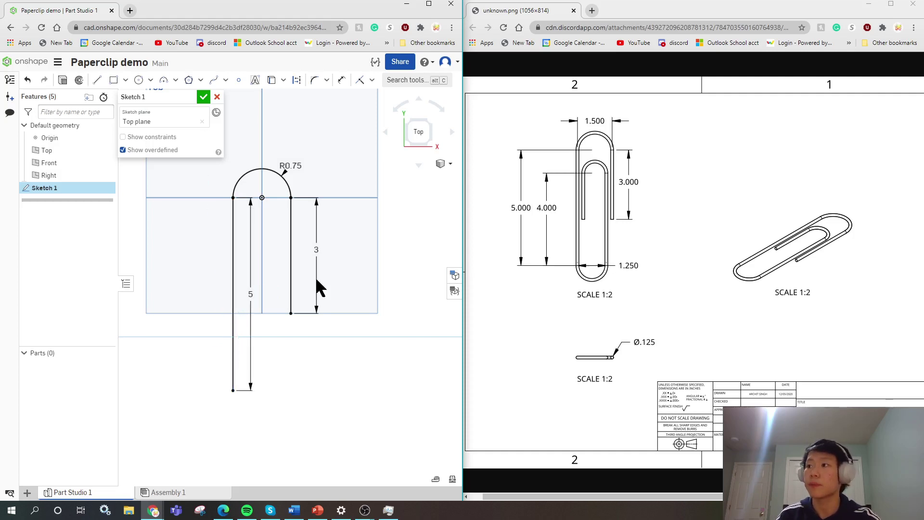
scroll(344, 324, down, 1)
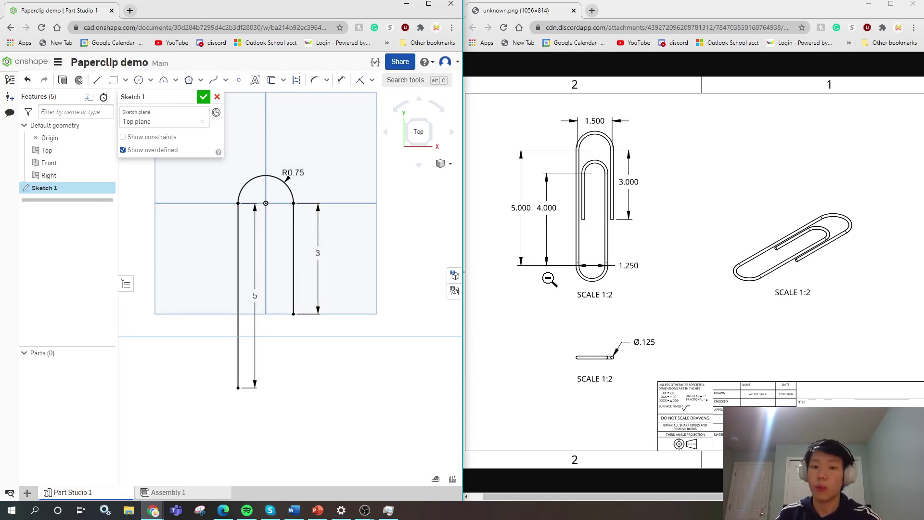
Add a downward-bulging arc at the left leg's bottom end with radius 1.25/2 (0.625 in).
click(164, 85)
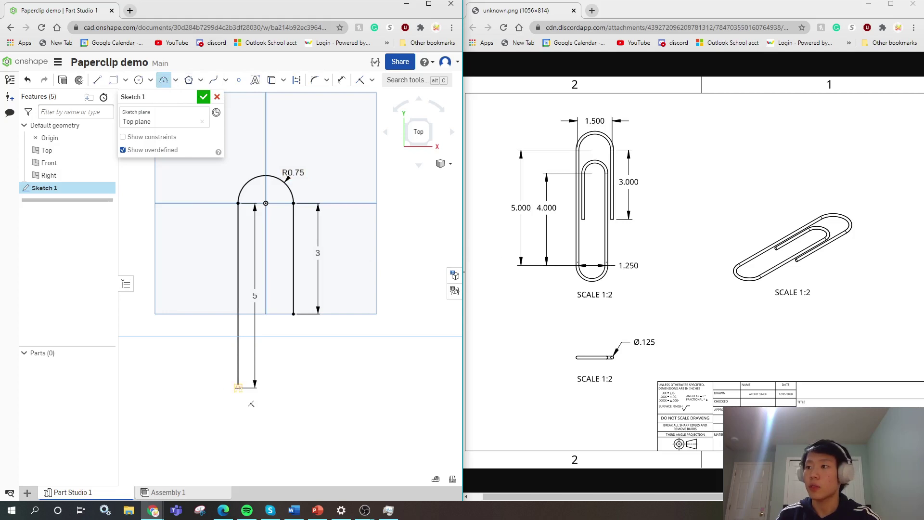
click(238, 388)
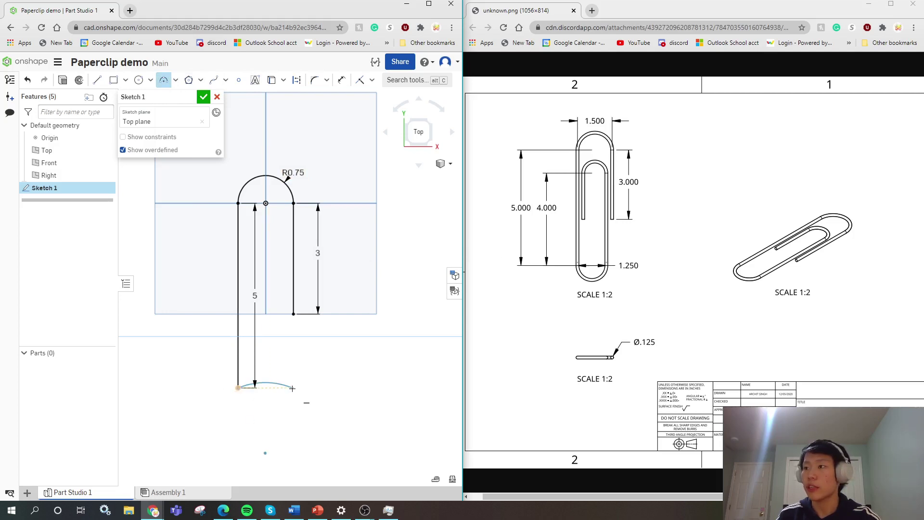
click(286, 388)
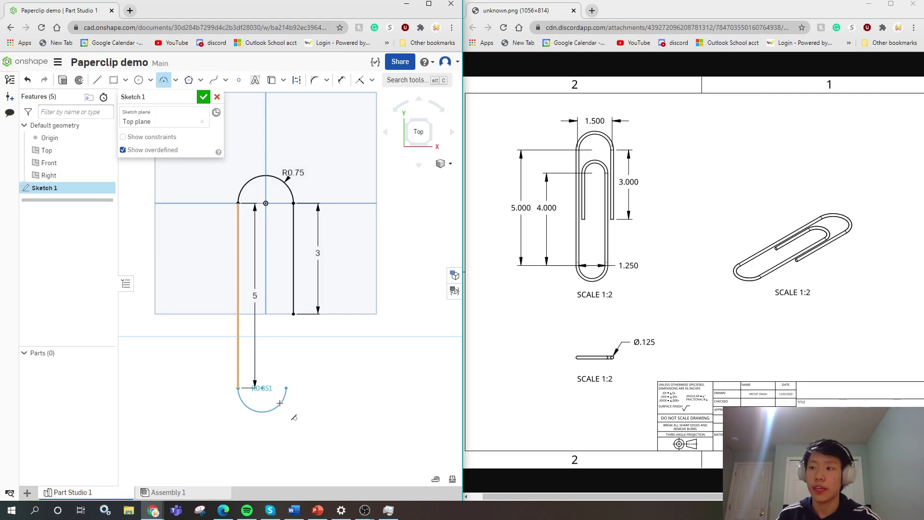
click(279, 403)
scroll(266, 416, up, 2)
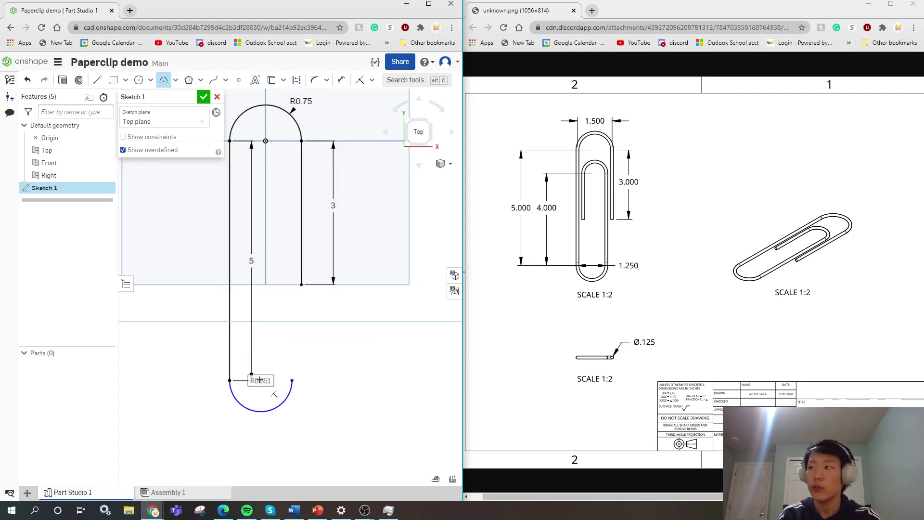
click(260, 381)
text(1.2)
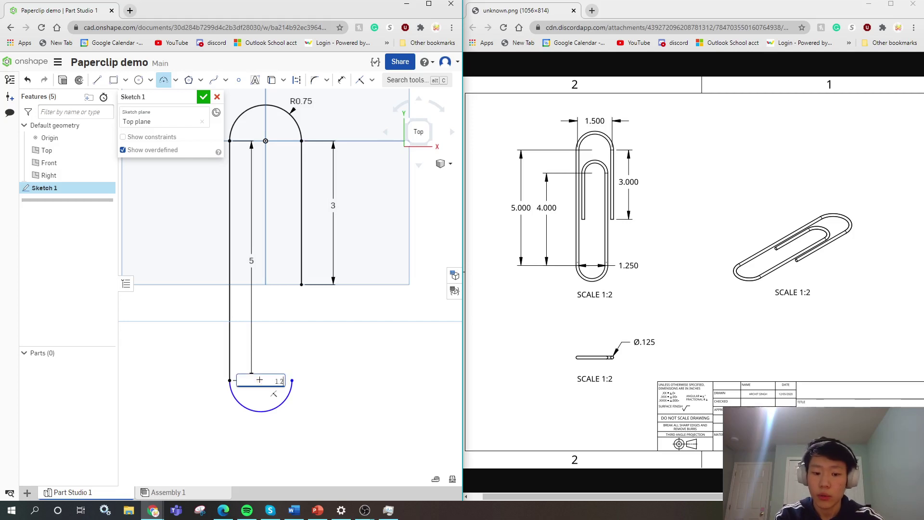
text(5/2)
key(Return)
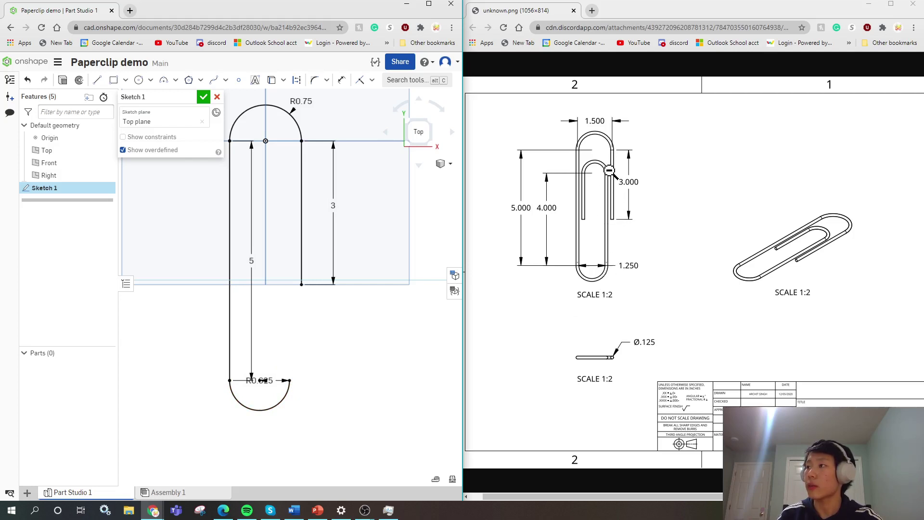
Draw a vertical line up from the bottom arc's right end and dimension it 4 in long.
click(98, 80)
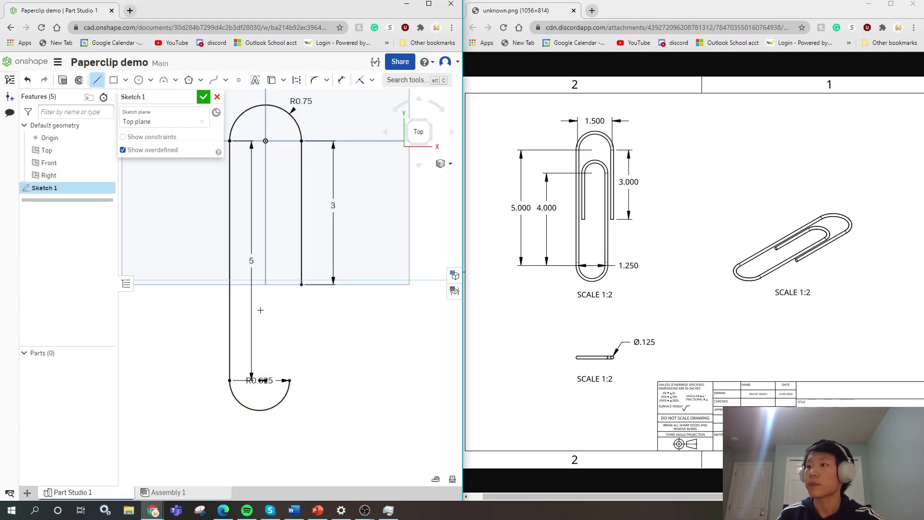
click(289, 380)
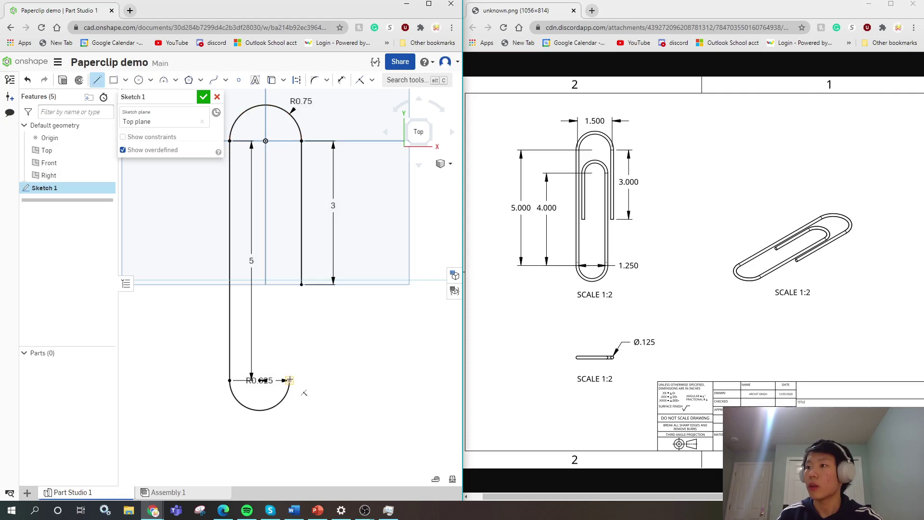
click(289, 195)
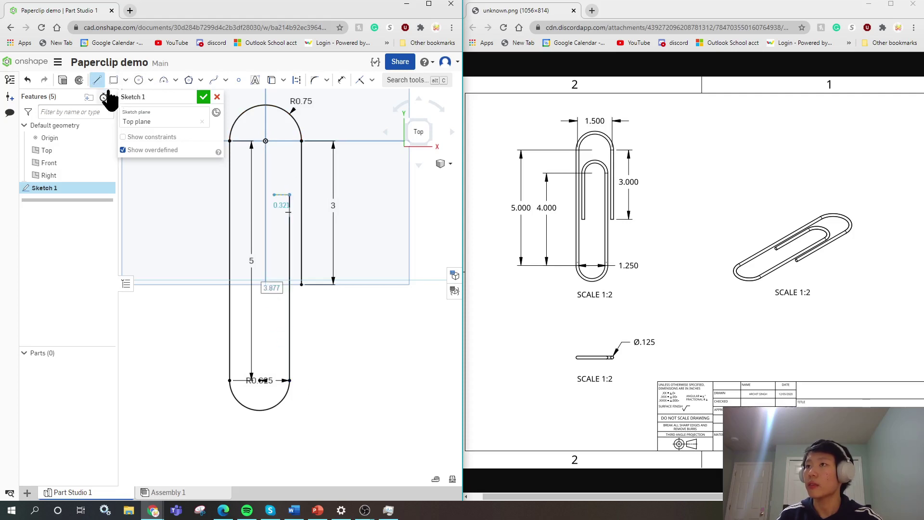
click(99, 81)
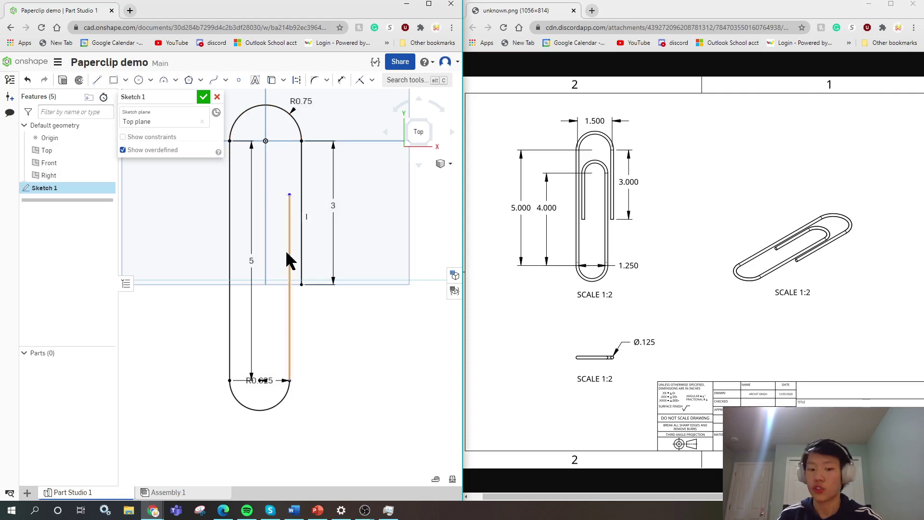
middle_drag(285, 250, 318, 331)
scroll(318, 330, down, 1)
key(d)
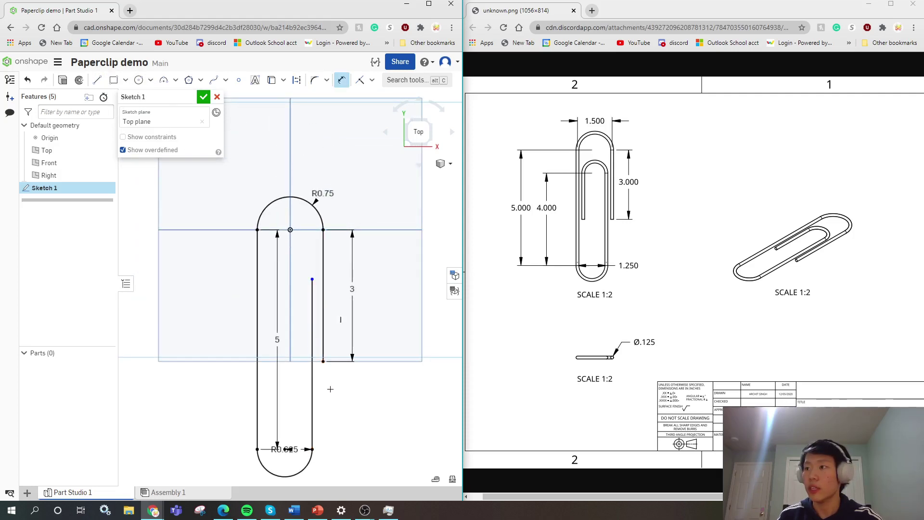
click(312, 385)
click(235, 375)
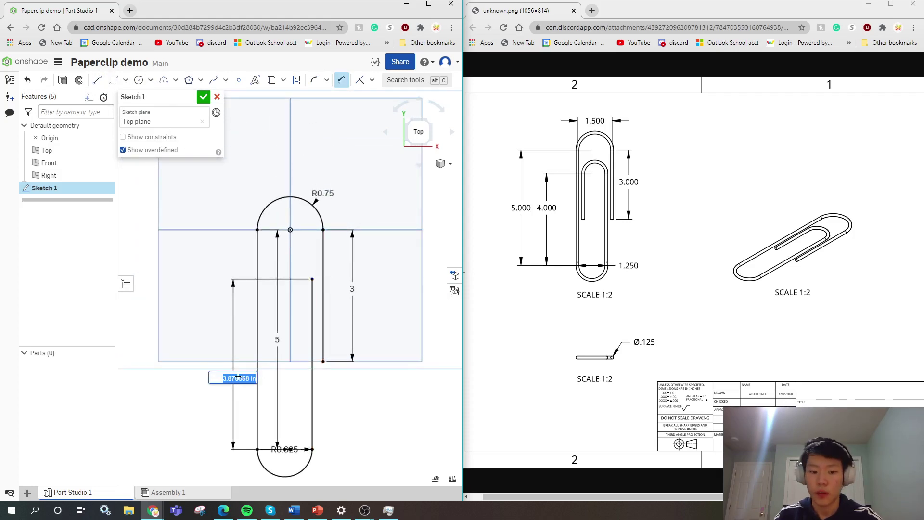
text(4)
key(Return)
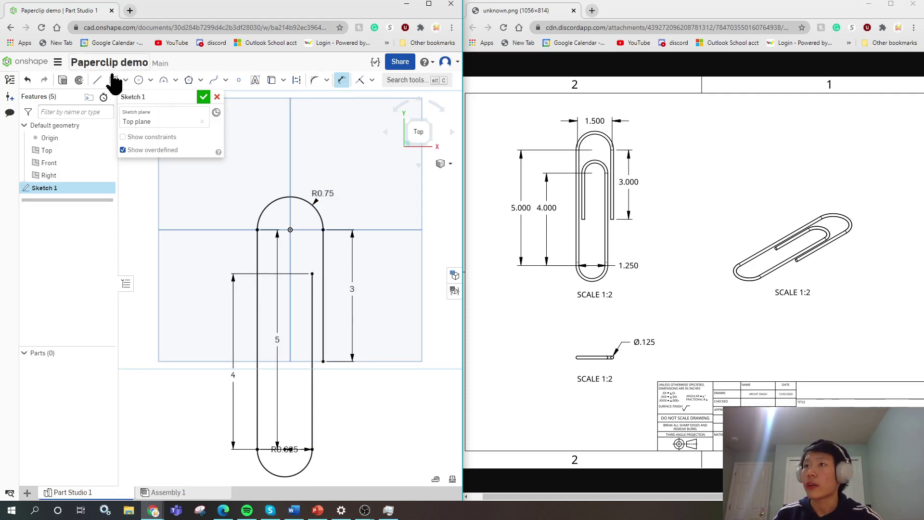
Cap the 4 in leg with a small upward arc bending left, and move the R0.625 label outside the clip.
click(163, 80)
click(312, 273)
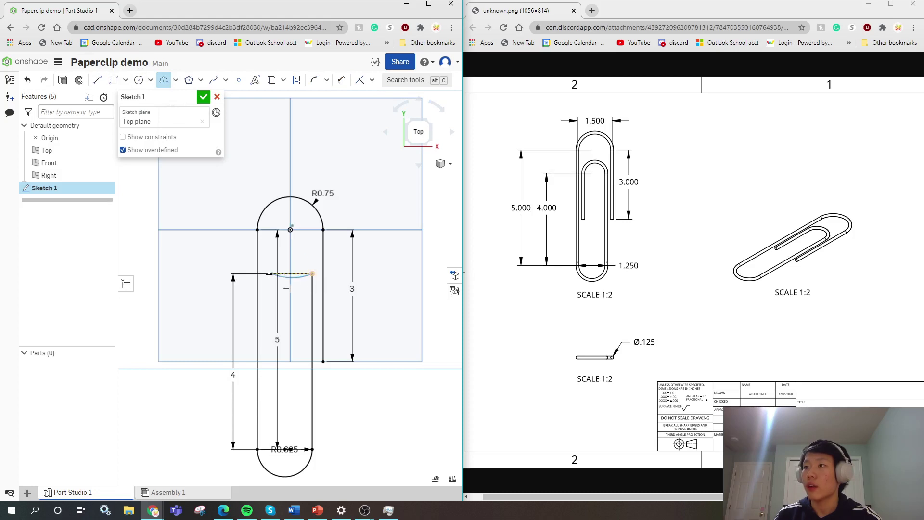
click(267, 273)
click(277, 256)
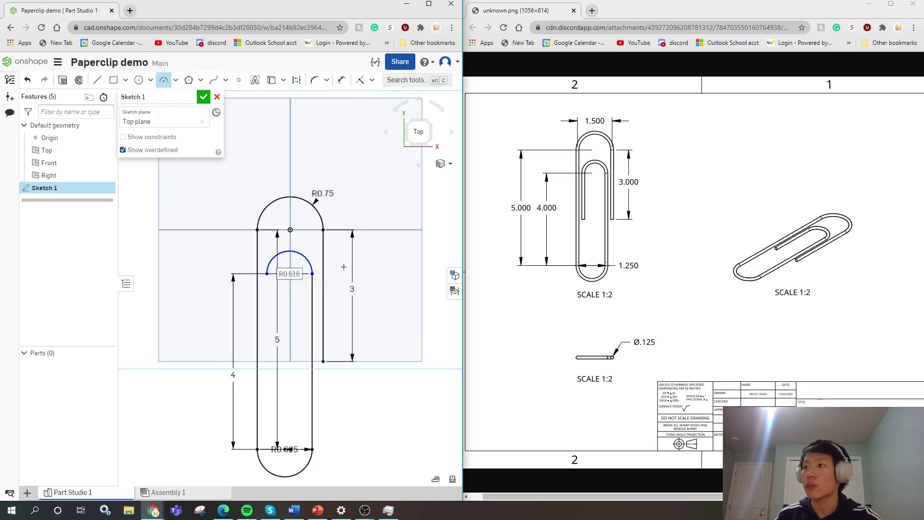
click(164, 80)
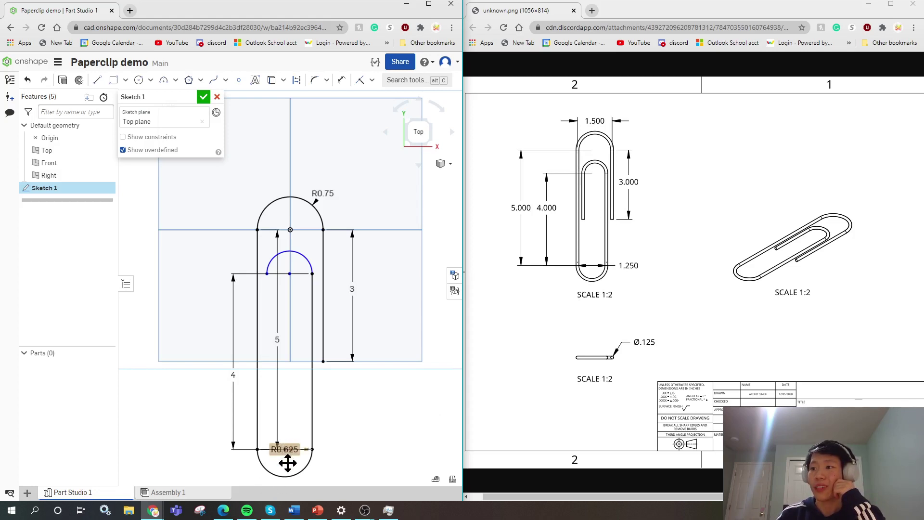
drag(285, 453, 340, 465)
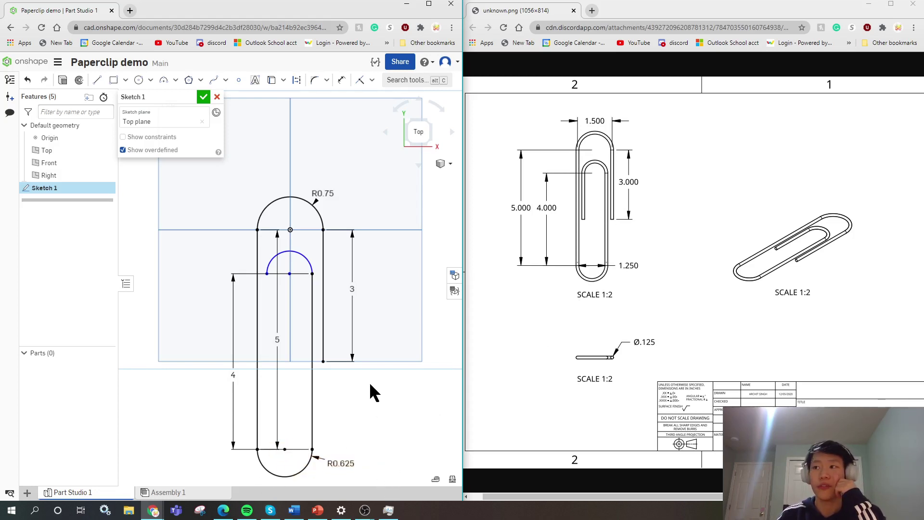
Dimension the small inner arc with a radius of 0.5 in.
key(d)
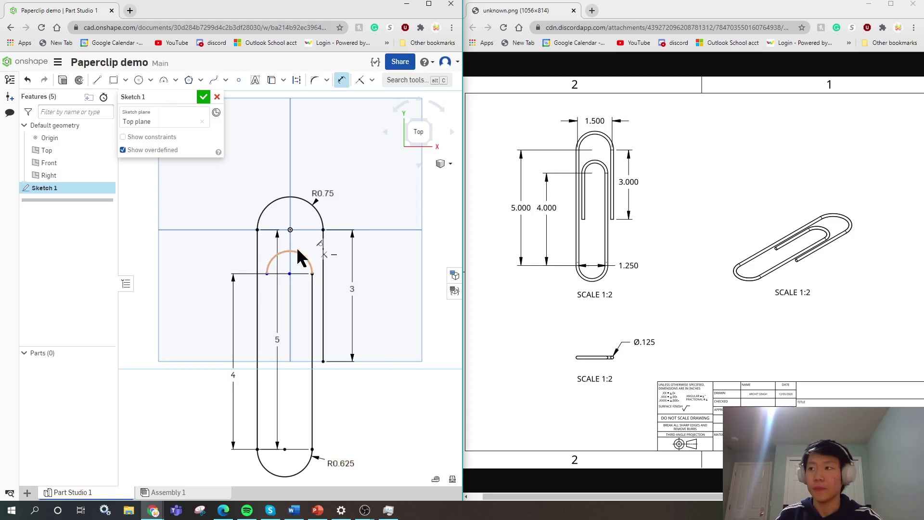
click(299, 252)
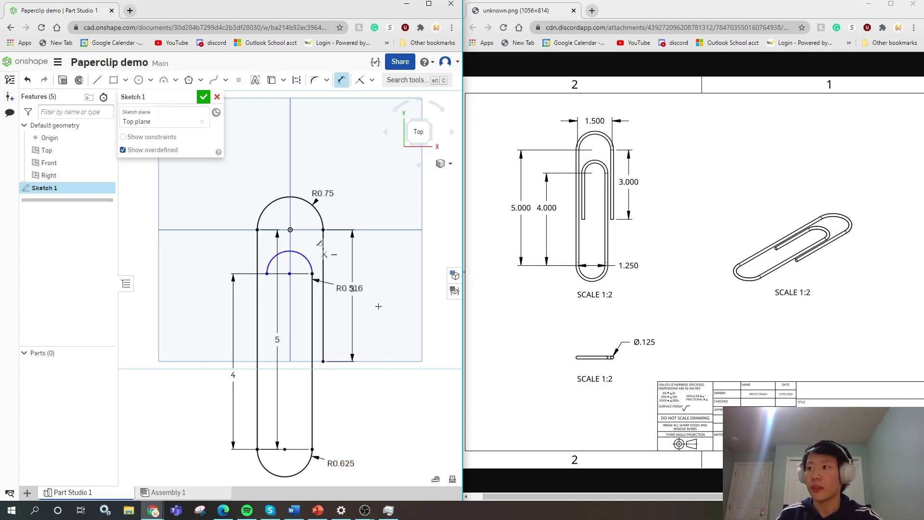
click(382, 299)
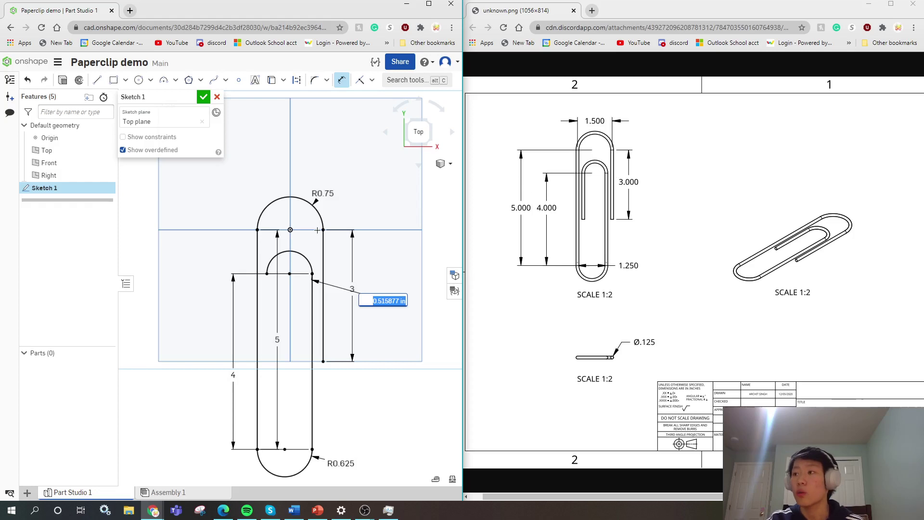
text(0.5)
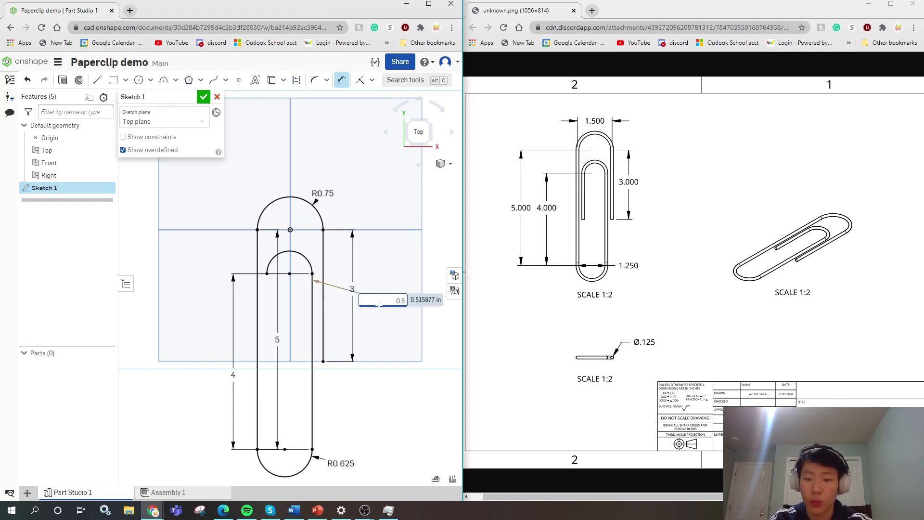
key(Return)
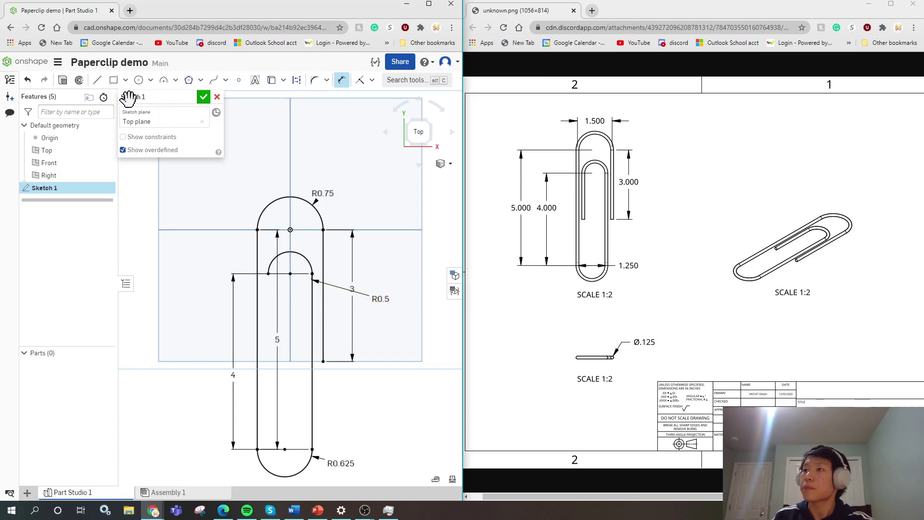
click(341, 80)
Draw the inner left leg straight down from the inner arc's left end.
click(97, 80)
click(268, 274)
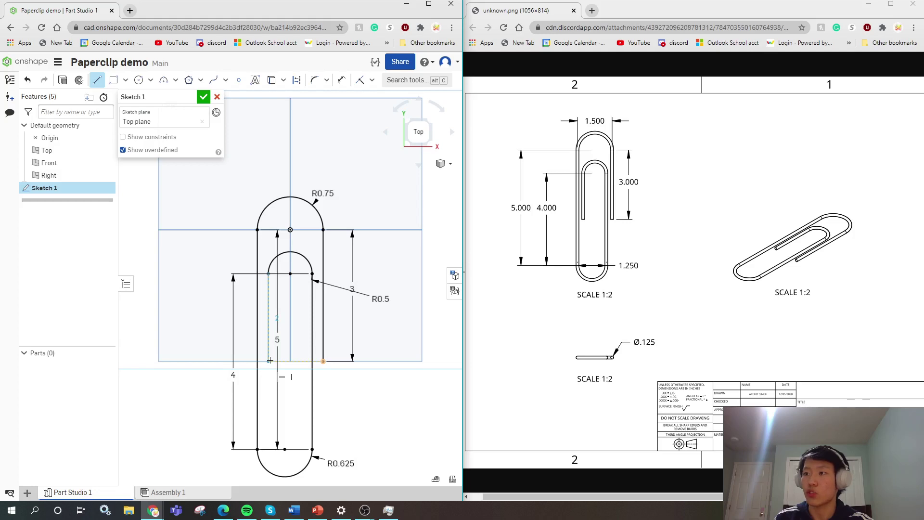
click(270, 360)
click(101, 81)
Select the whole paperclip path to check it, then accept Sketch 1.
scroll(355, 362, up, 1)
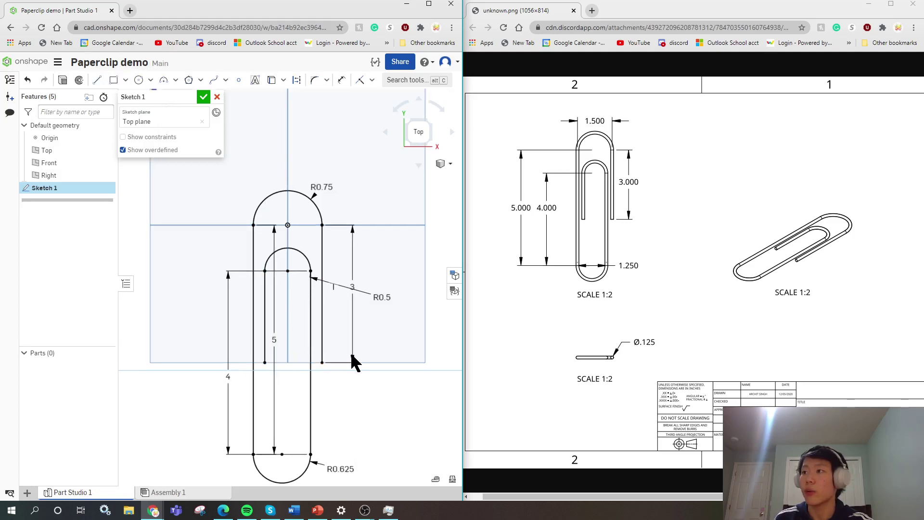
mouse_move(229, 176)
mouse_down()
mouse_move(242, 230)
mouse_move(401, 442)
mouse_move(361, 485)
mouse_up()
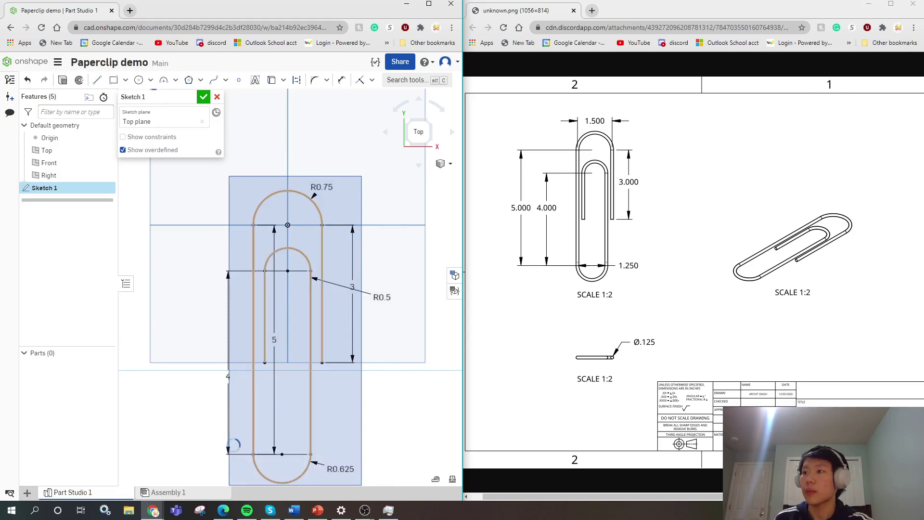
click(392, 411)
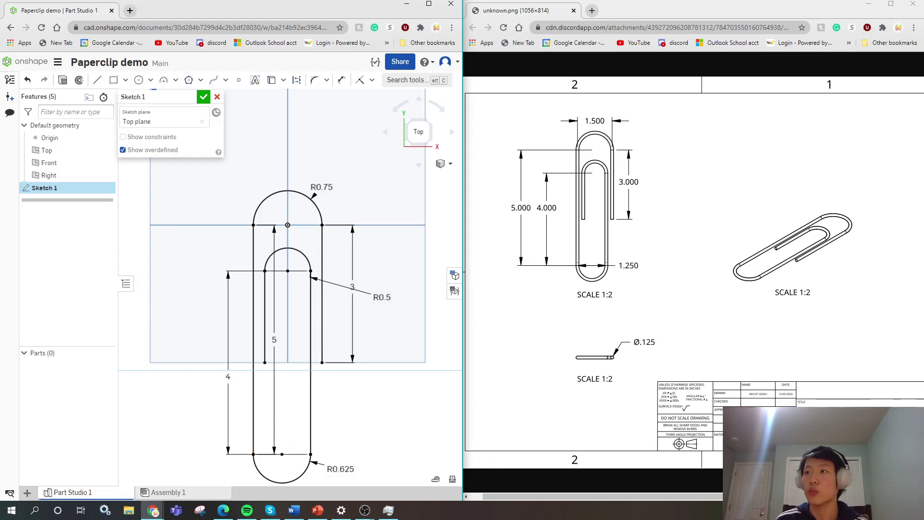
click(203, 97)
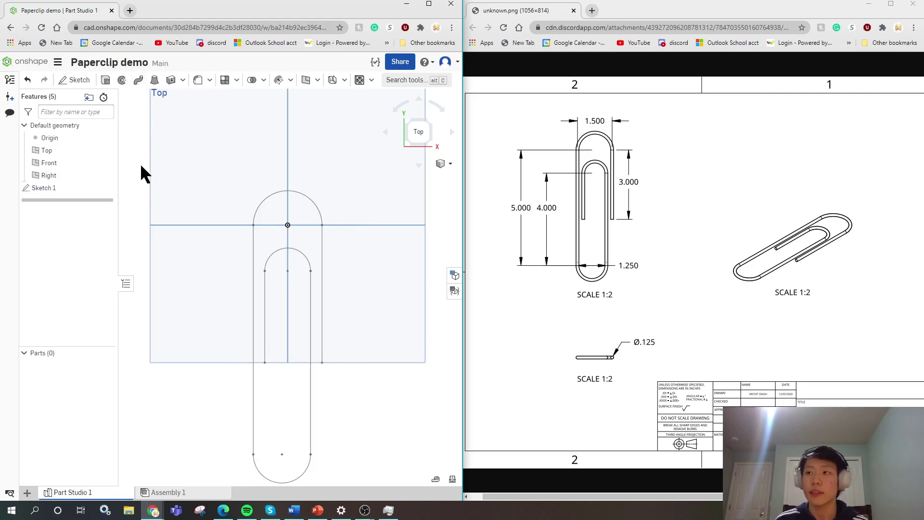
Orbit the view, then face the Front plane squarely with the paperclip path edge-on.
mouse_move(339, 339)
right_down()
mouse_move(338, 310)
mouse_move(341, 317)
right_up()
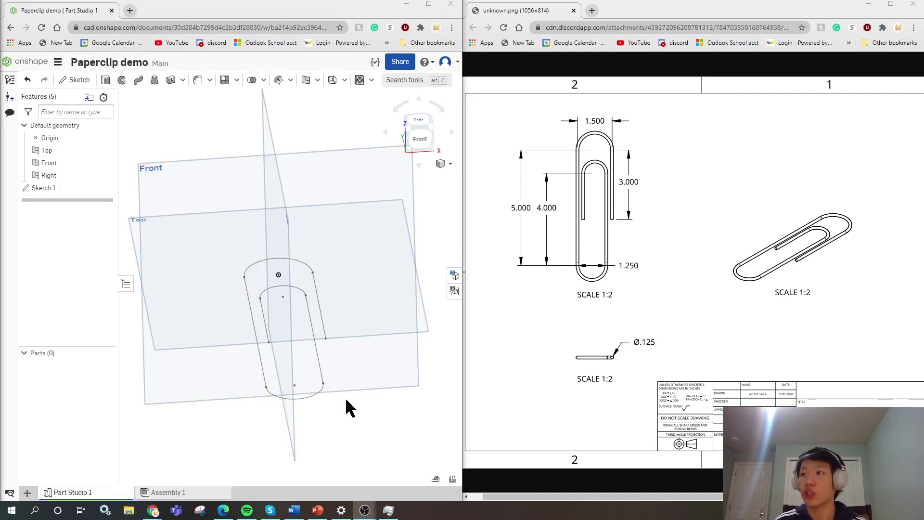
right_drag(346, 398, 395, 335)
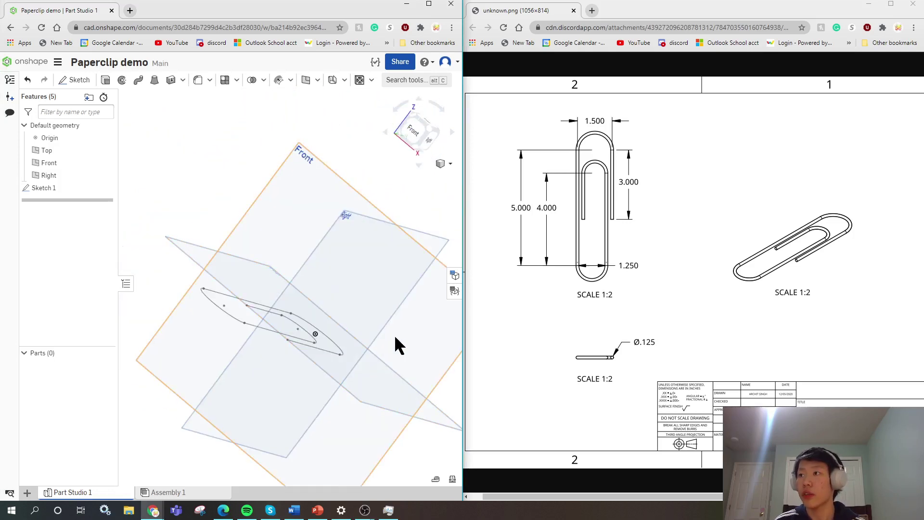
click(420, 140)
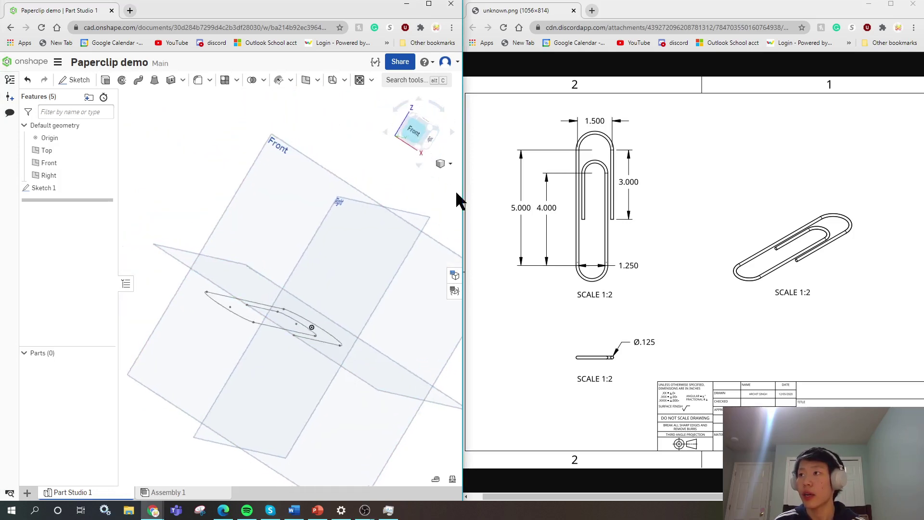
click(90, 80)
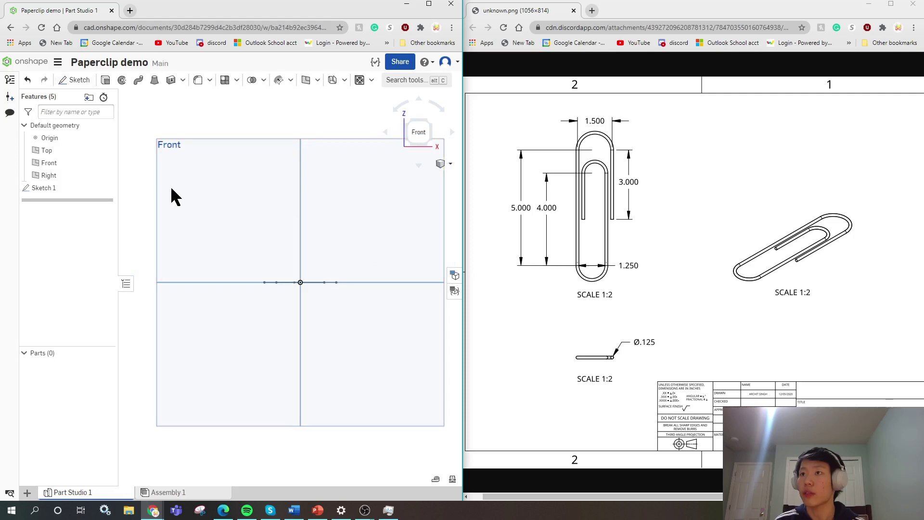
Draw a center-point circle of diameter 0.125 in on the Front plane in Sketch 2.
click(330, 213)
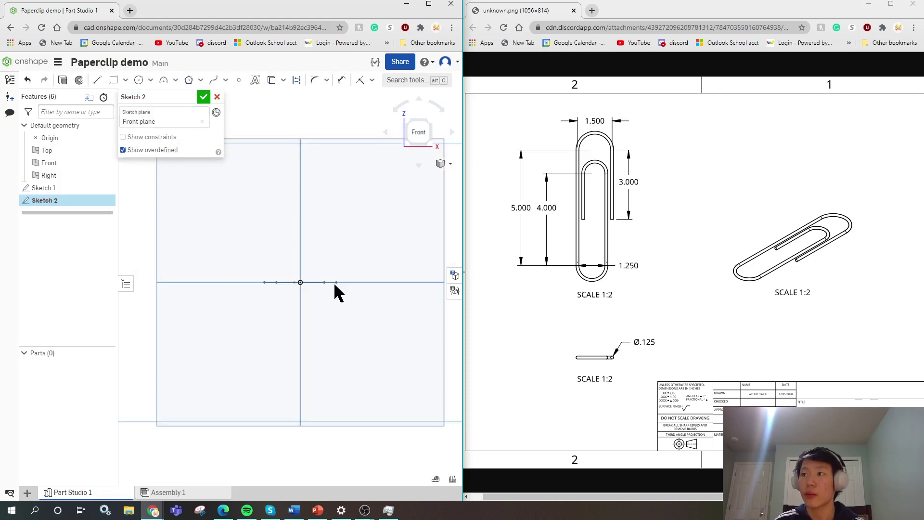
scroll(334, 282, up, 3)
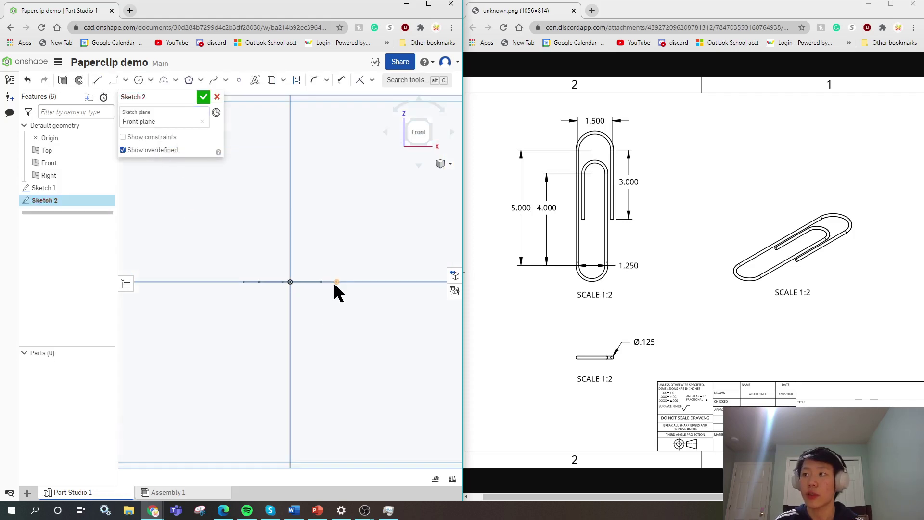
click(138, 80)
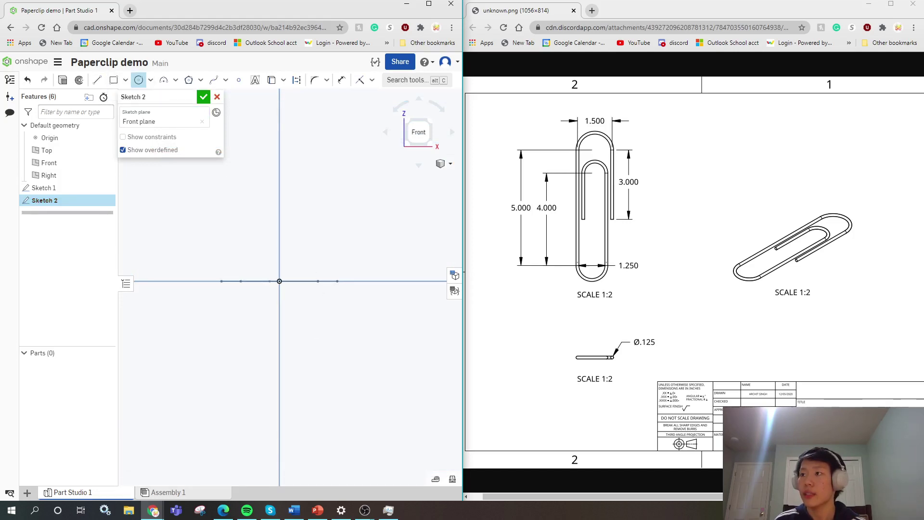
click(327, 295)
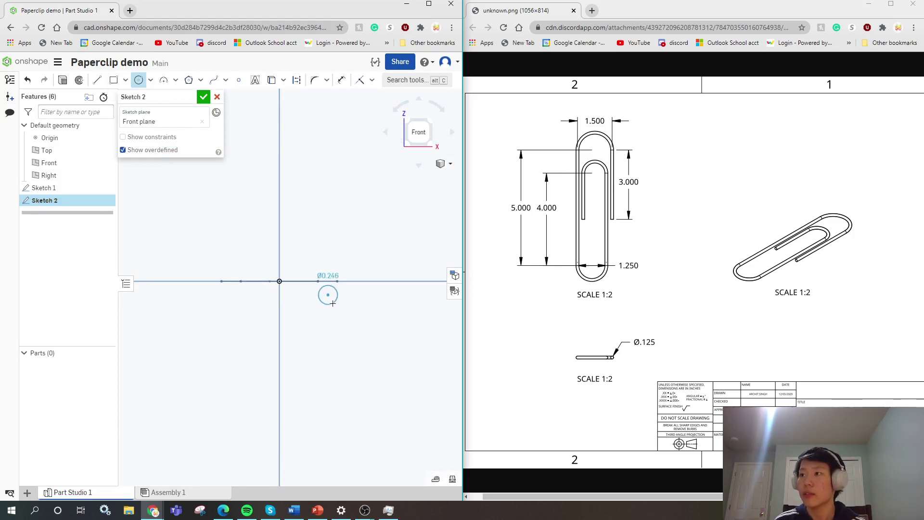
click(332, 303)
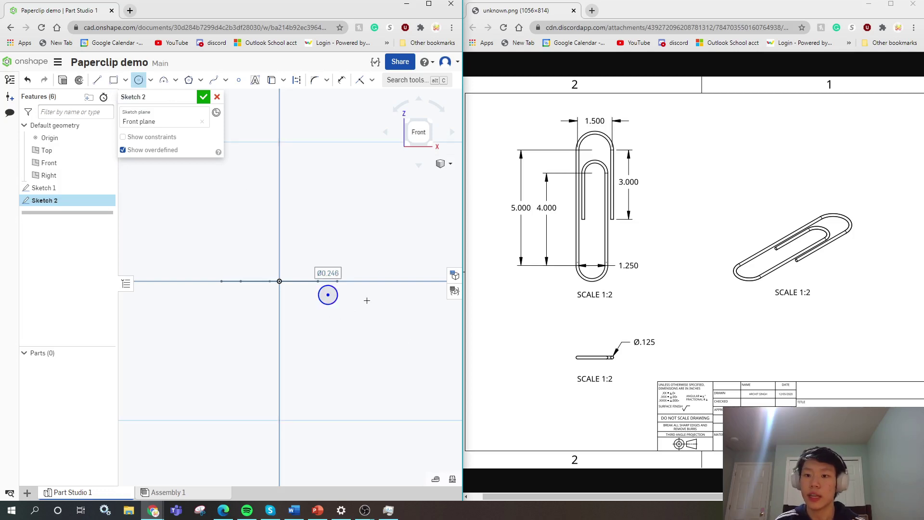
text(0.125)
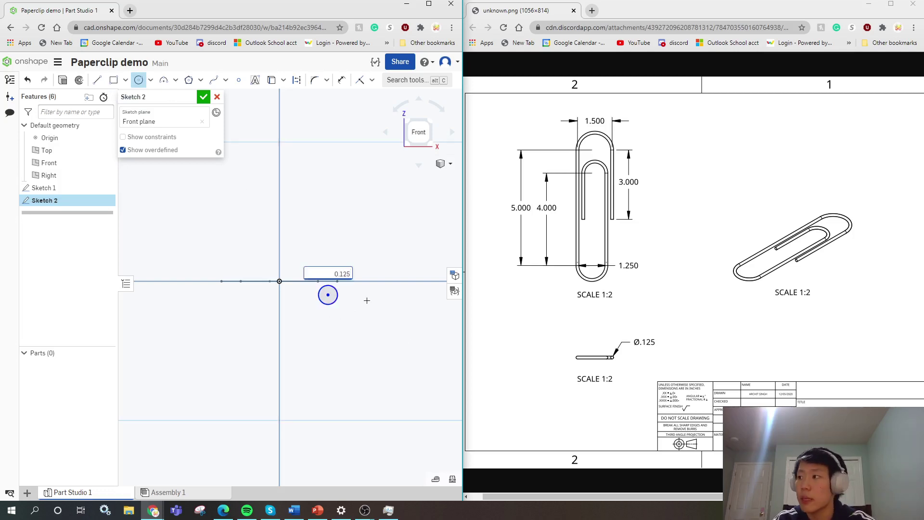
key(Return)
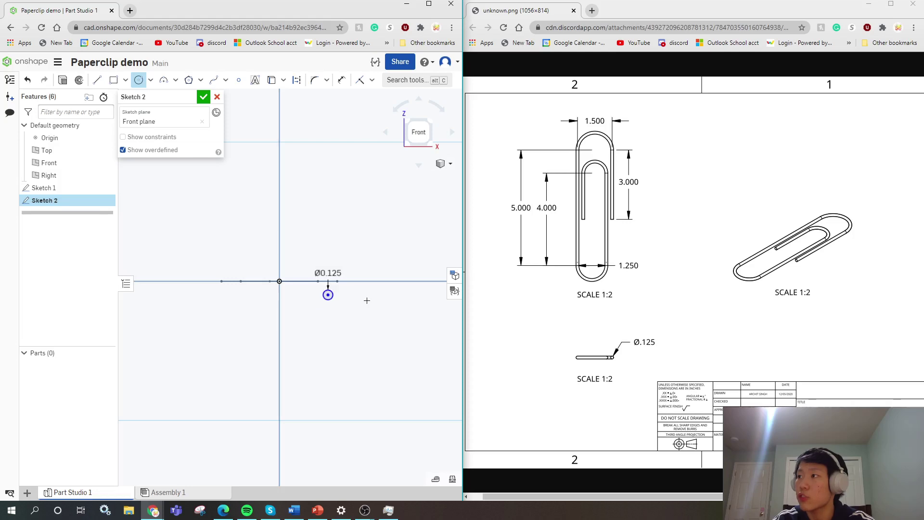
click(125, 80)
Drag the circle up onto the horizontal path line and slide it left along it.
click(140, 81)
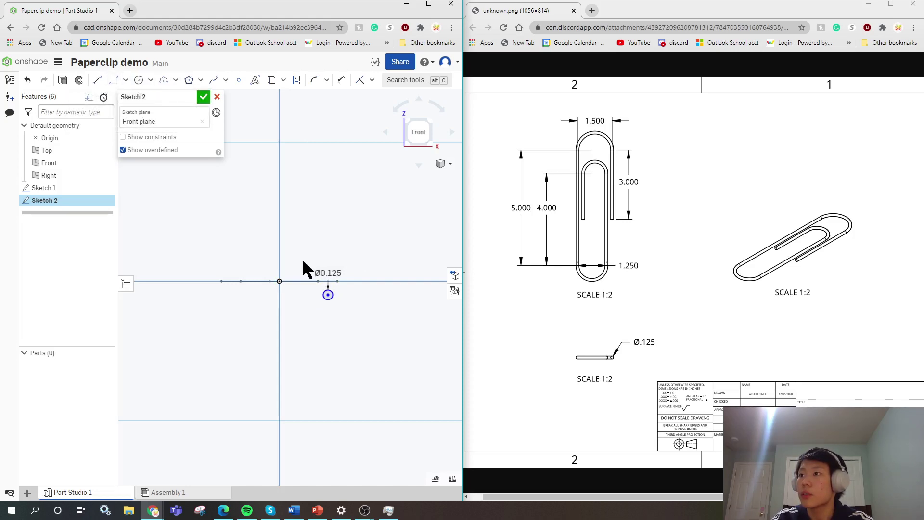
drag(328, 296, 328, 281)
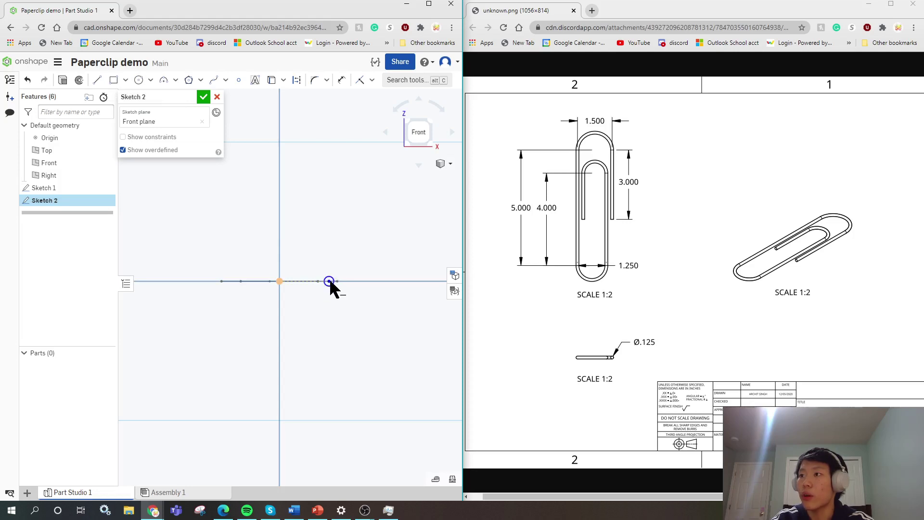
drag(332, 281, 332, 281)
scroll(341, 280, up, 5)
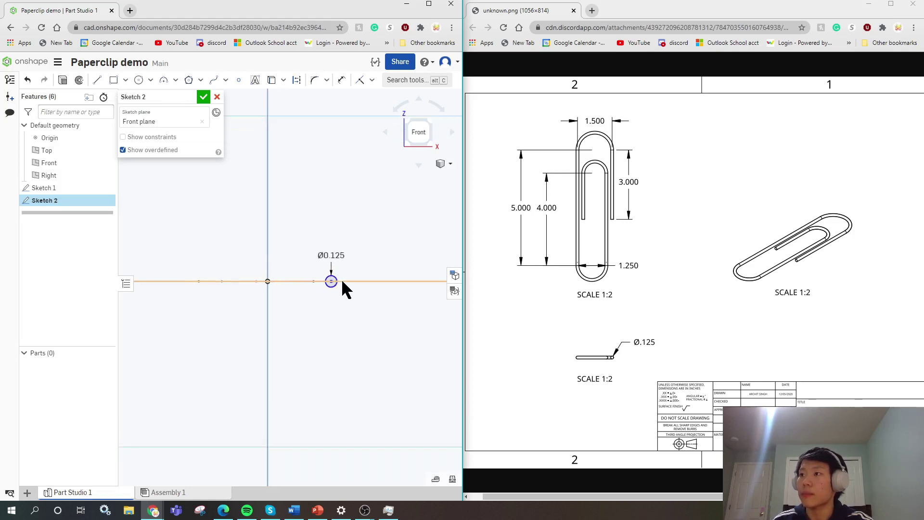
drag(304, 282, 294, 278)
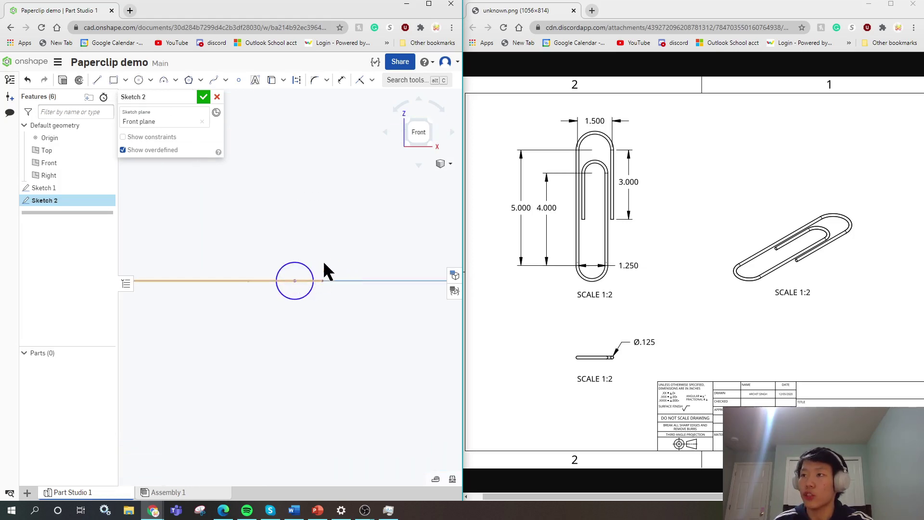
Constrain the circle to the horizontal line, which leaves Sketch 2 unsolvable.
click(361, 79)
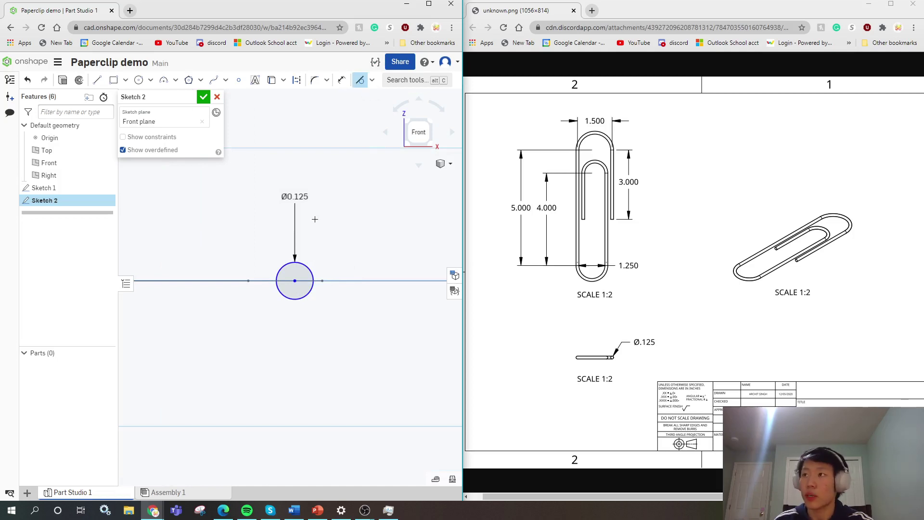
click(313, 280)
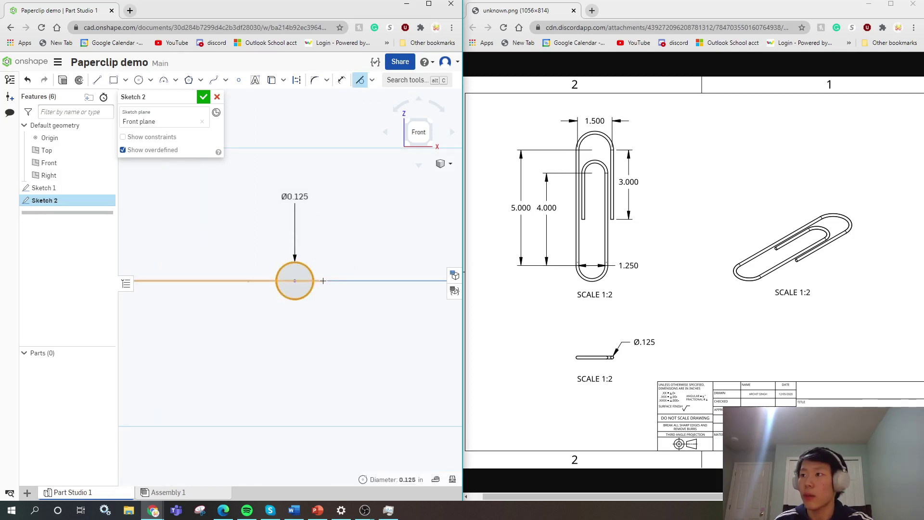
click(323, 280)
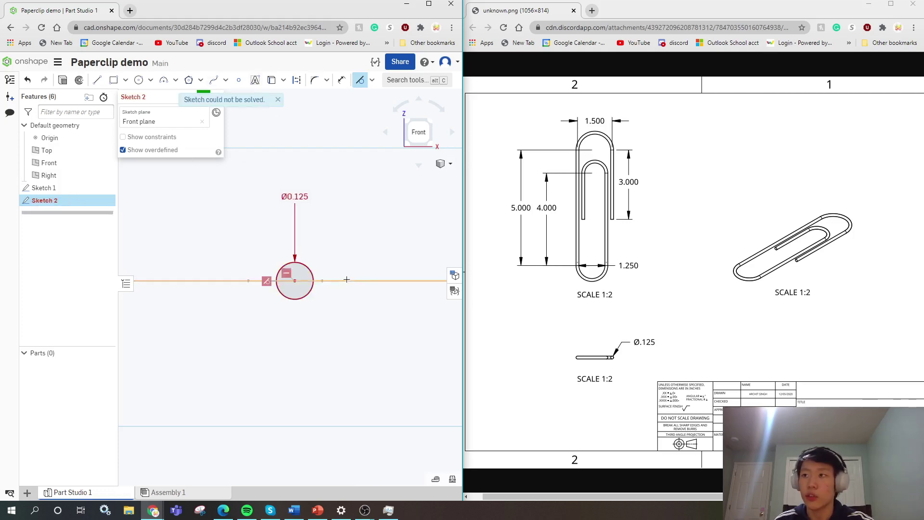
Undo the failed constraint while keeping the circle's 0.125 diameter dimension.
key(Escape)
key(ctrl+z)
scroll(327, 215, down, 3)
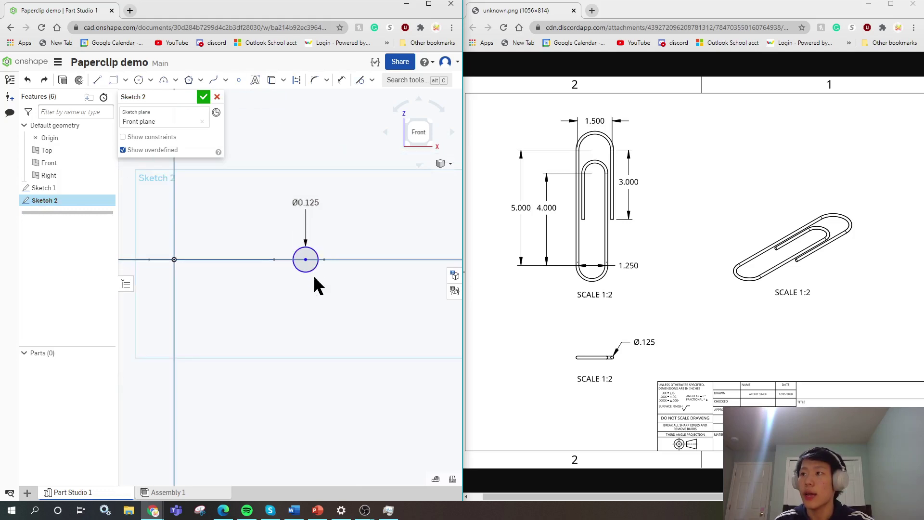
key(ctrl+z)
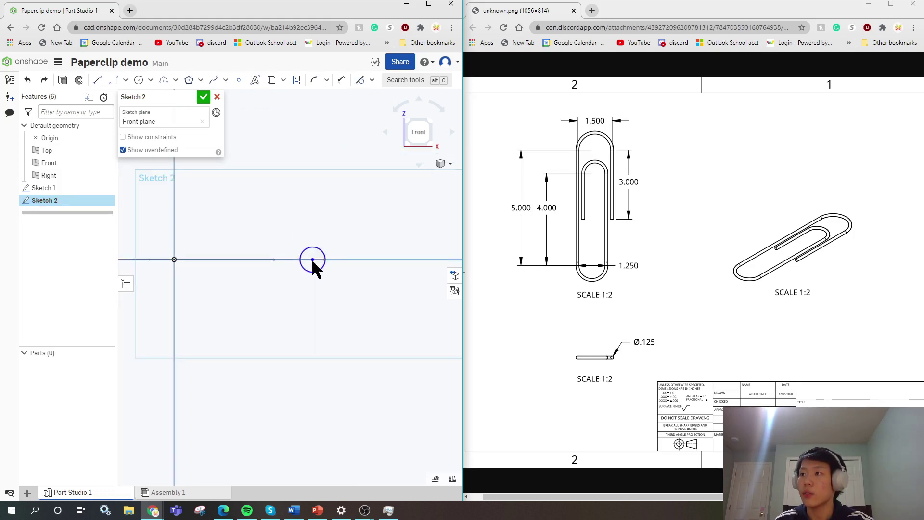
key(ctrl+y)
Dimension the circle centre 0.6875 in horizontally from the origin.
click(341, 79)
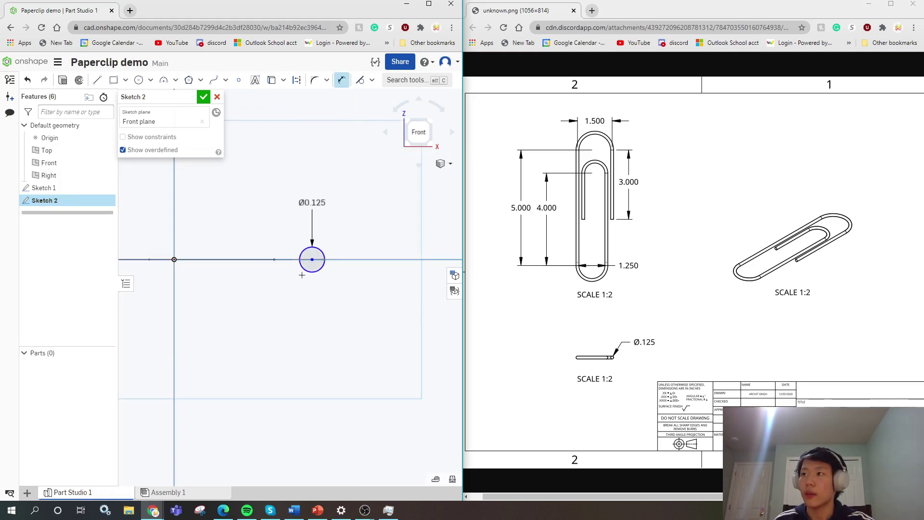
scroll(312, 263, up, 1)
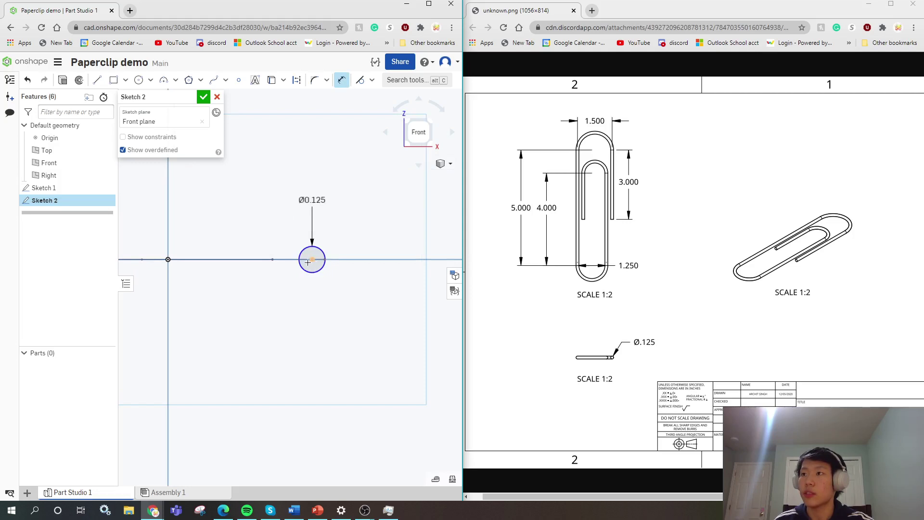
click(168, 260)
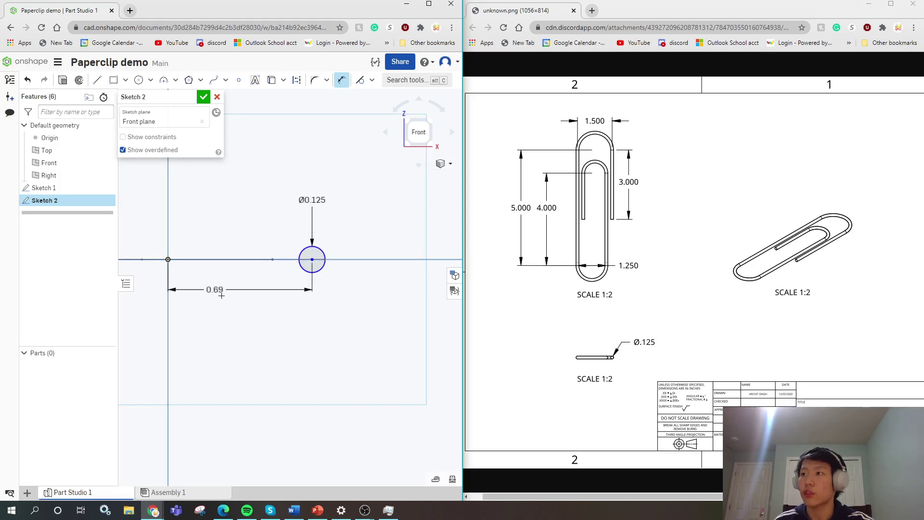
click(318, 347)
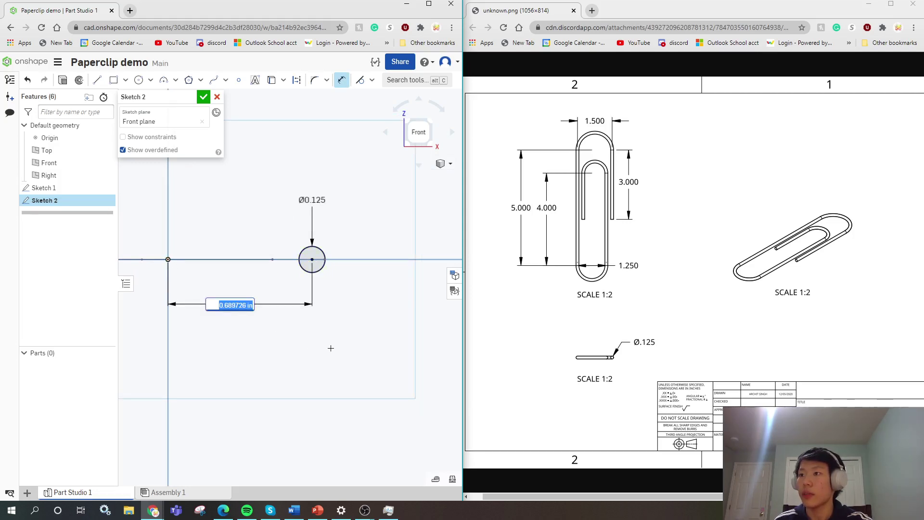
key(Return)
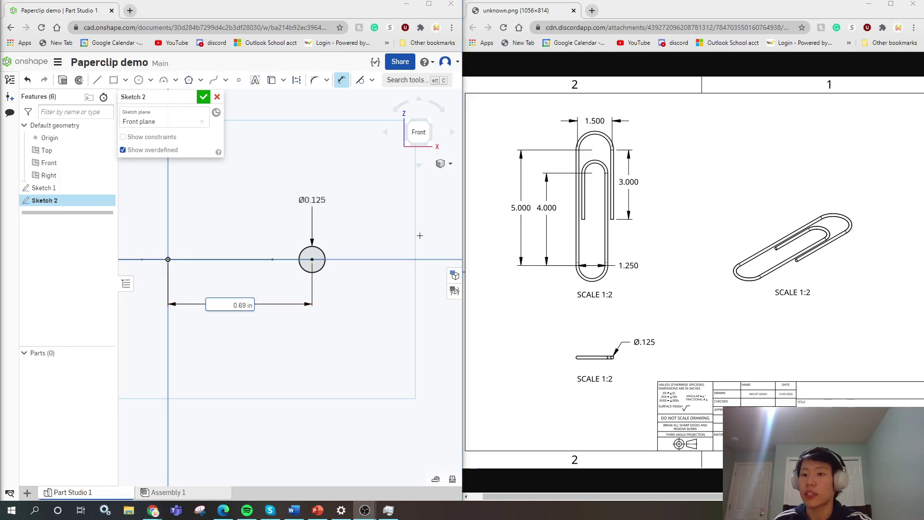
double_click(246, 308)
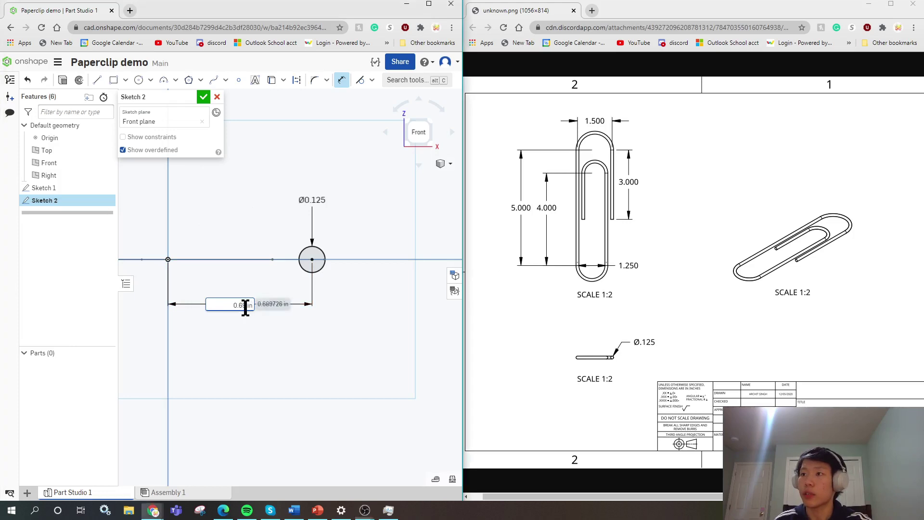
key(ctrl+a)
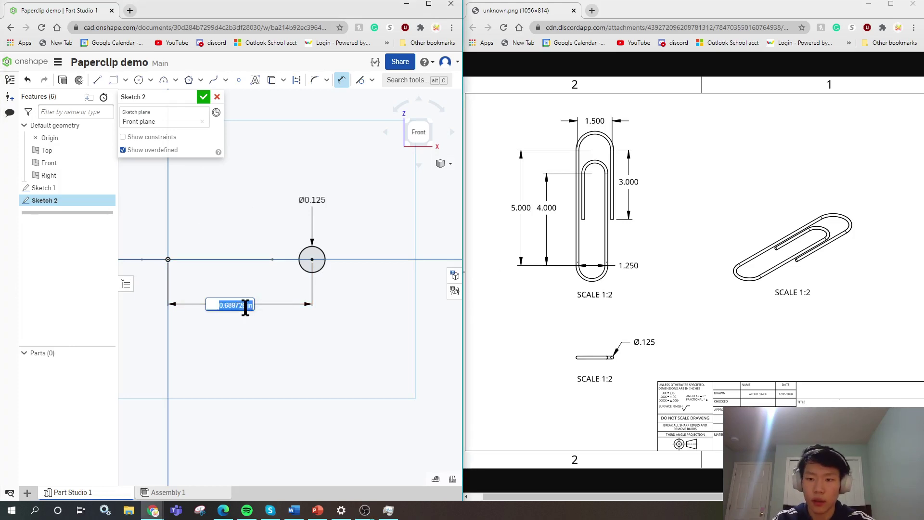
key(BackSpace)
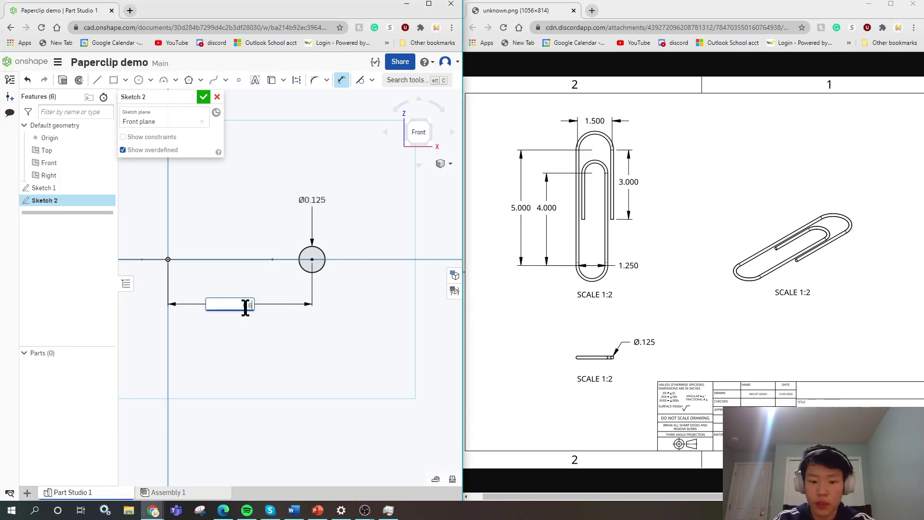
text(0.6875)
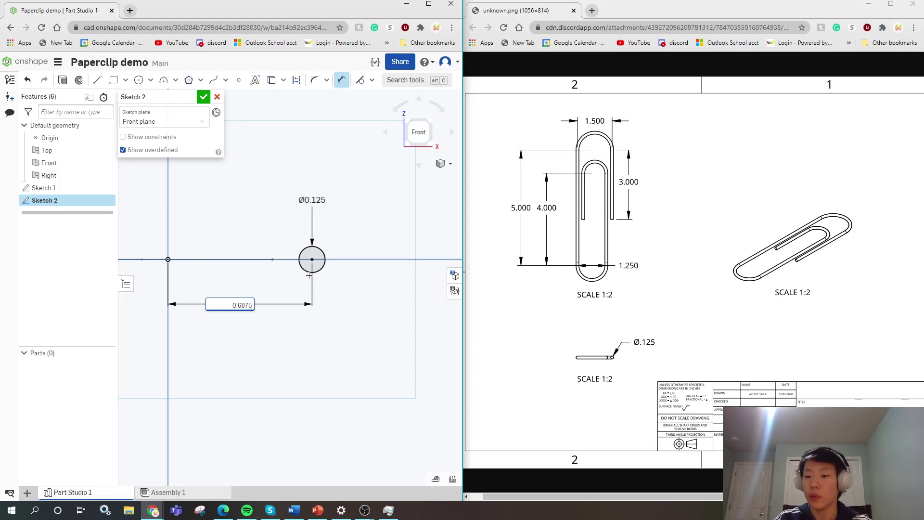
key(Return)
mouse_move(268, 270)
right_down()
mouse_move(321, 264)
mouse_move(318, 274)
mouse_move(320, 265)
right_up()
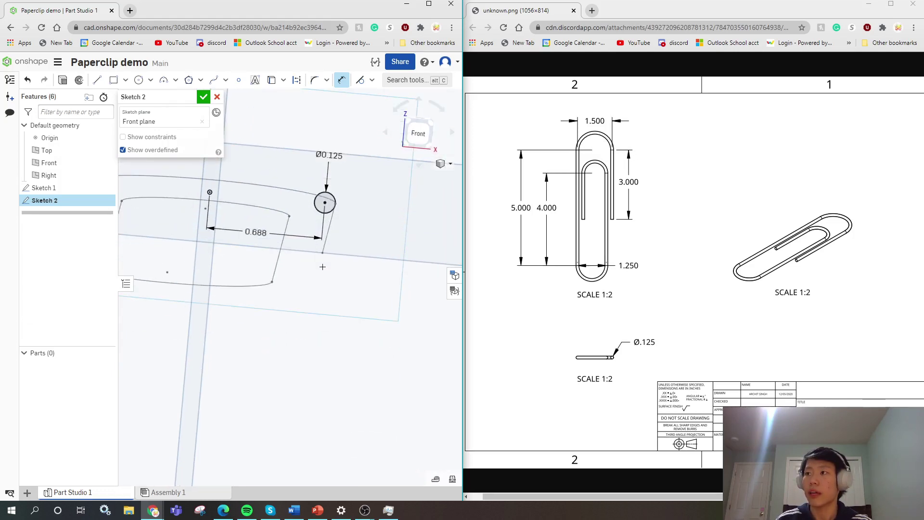
Finish Sketch 2 and select the Ø0.125 circle as the sweep profile.
click(203, 97)
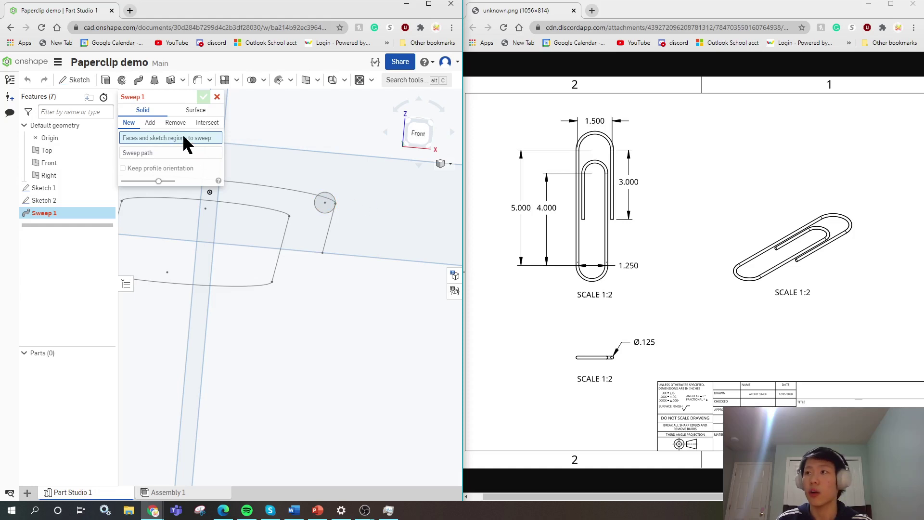
click(332, 198)
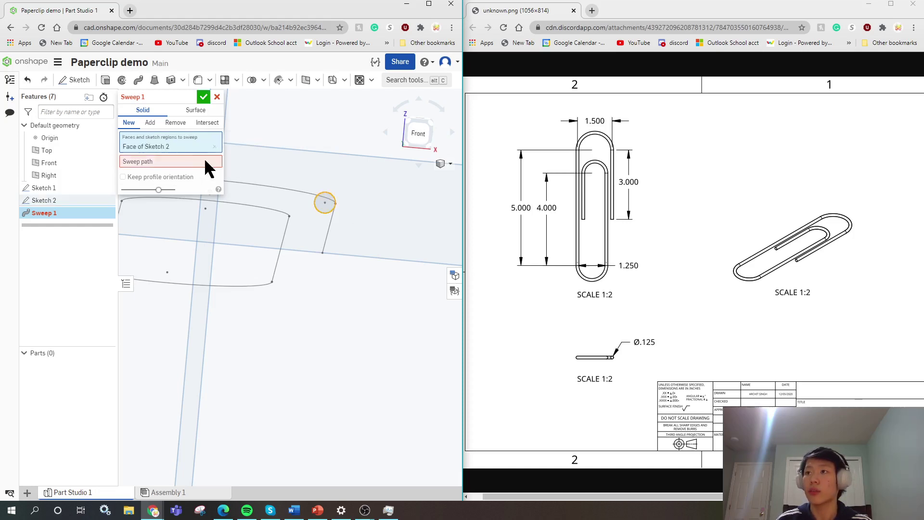
right_drag(333, 215, 331, 224)
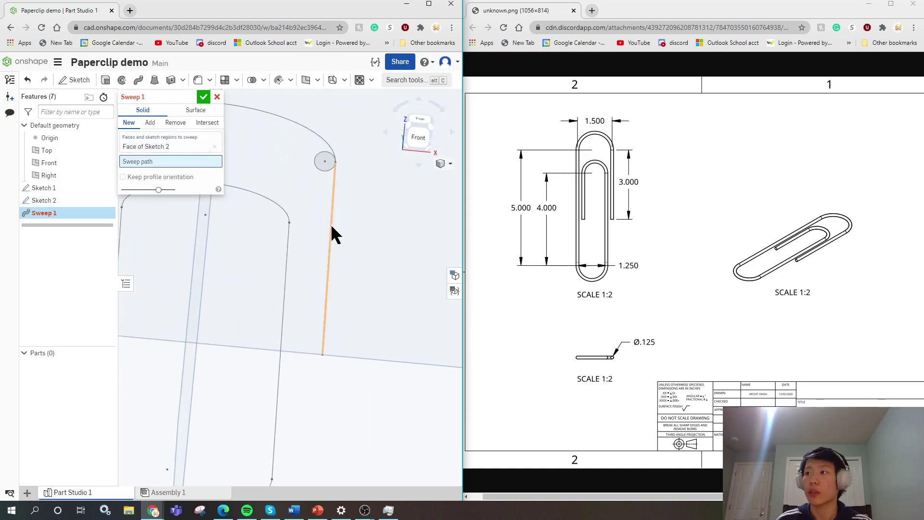
Add the outer and inner straight edges and arcs of the paperclip outline to the sweep path.
click(331, 224)
click(296, 122)
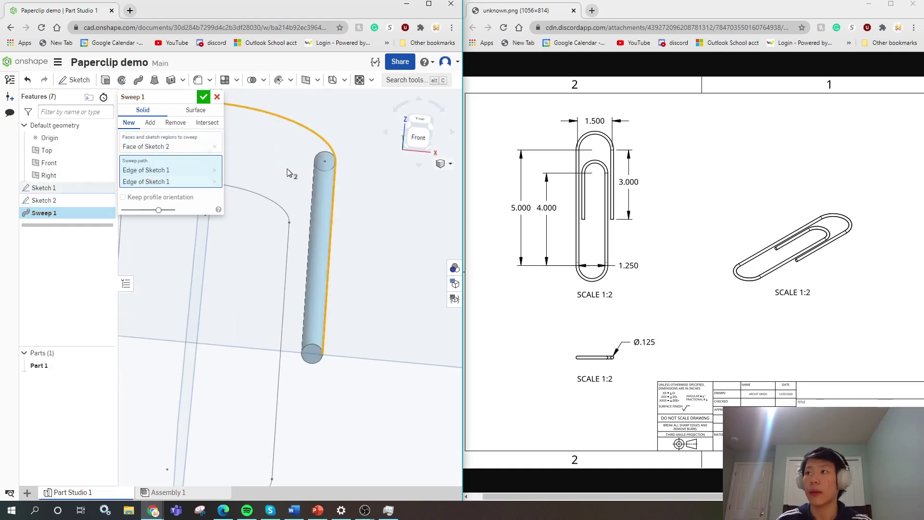
scroll(287, 169, down, 2)
right_drag(339, 241, 242, 260)
click(243, 263)
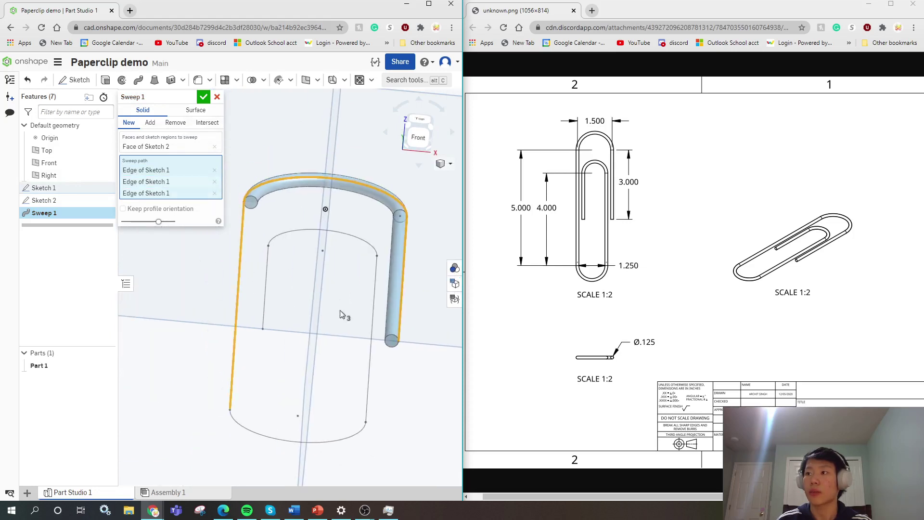
click(339, 432)
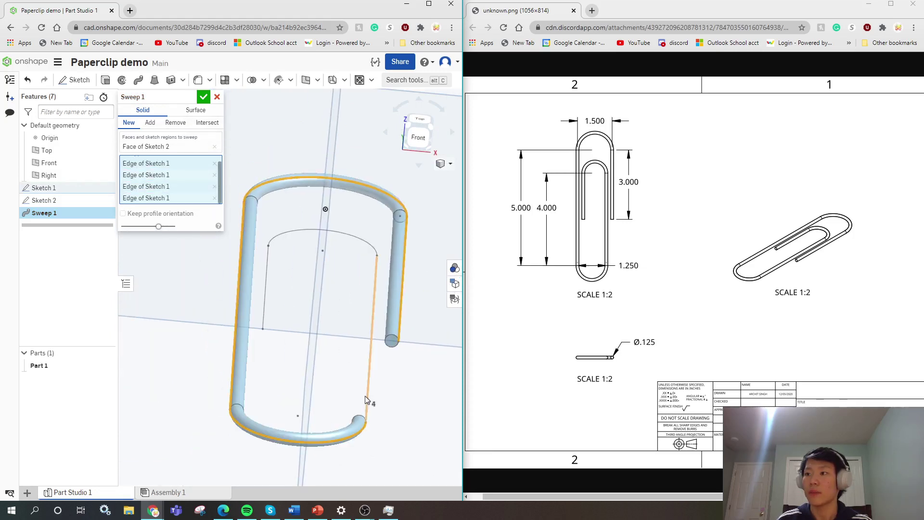
click(376, 275)
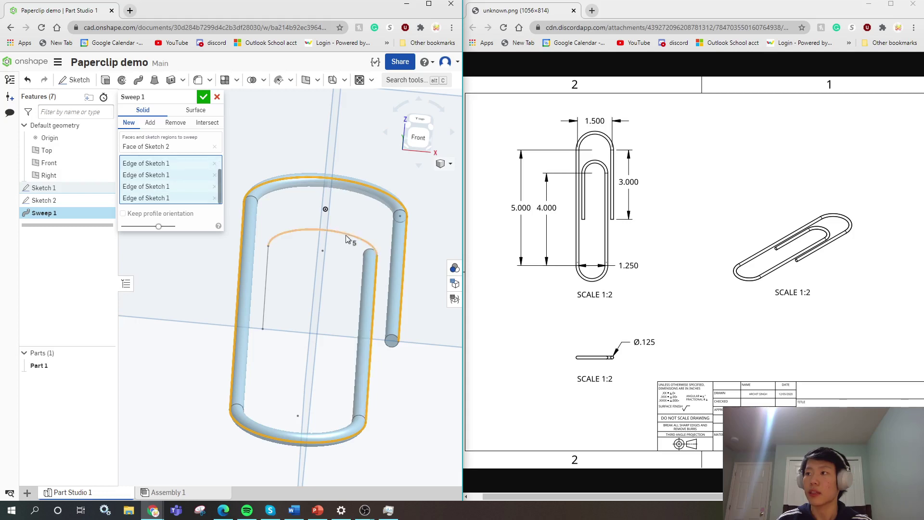
click(323, 230)
click(268, 278)
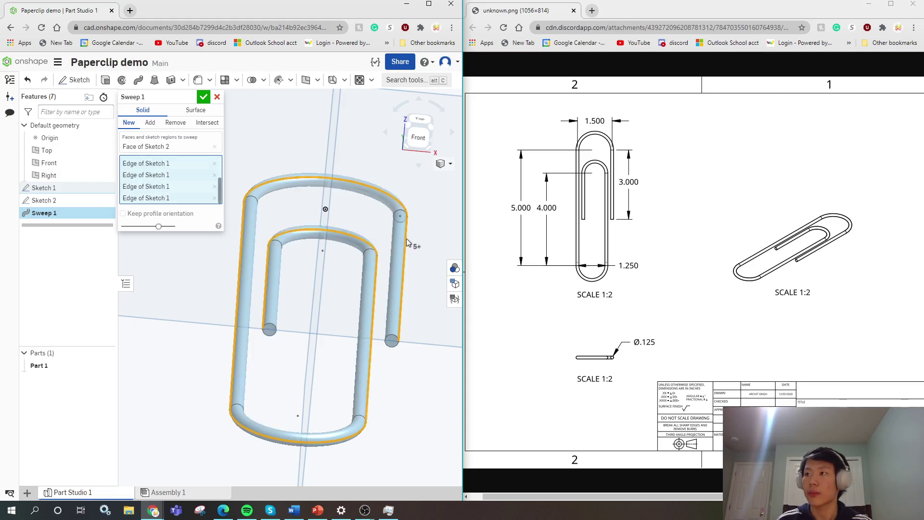
Confirm Sweep 1 to create the solid wire paperclip, Part 1.
scroll(270, 278, down, 2)
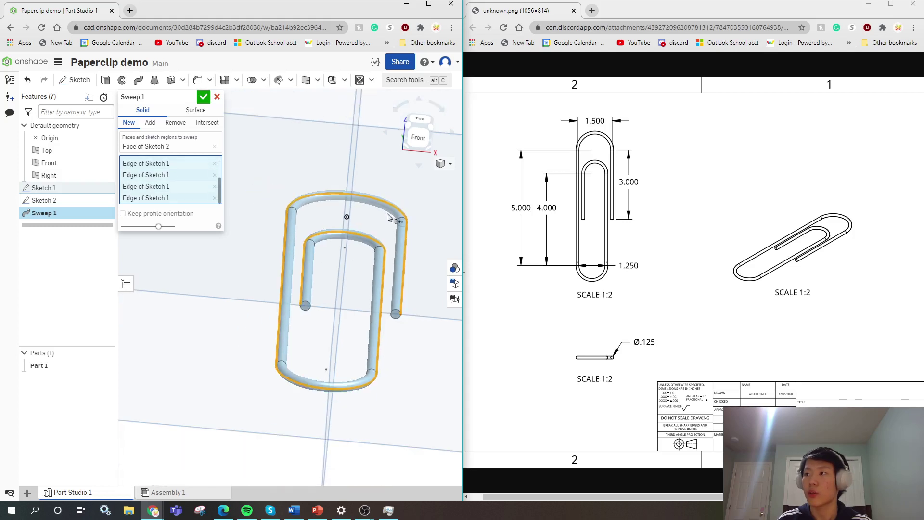
click(204, 97)
key(shift+5)
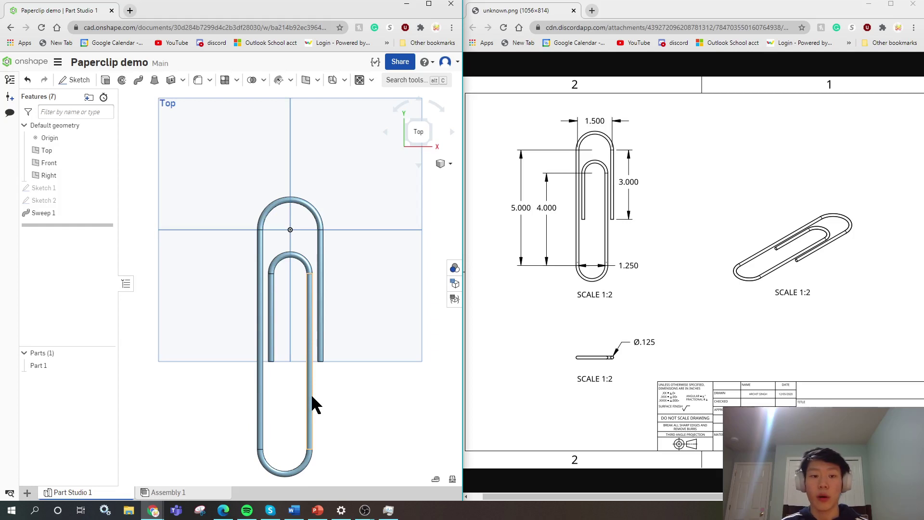
Clear the selected wire edge to view the finished paperclip from the top.
right_click(311, 394)
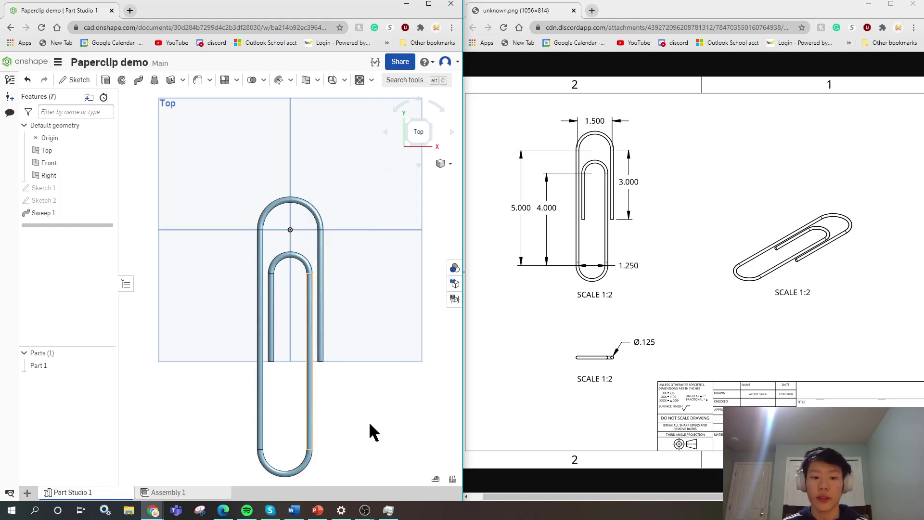
click(349, 415)
Assign Aluminum - 6061 from the material library to Part 1.
right_click(309, 409)
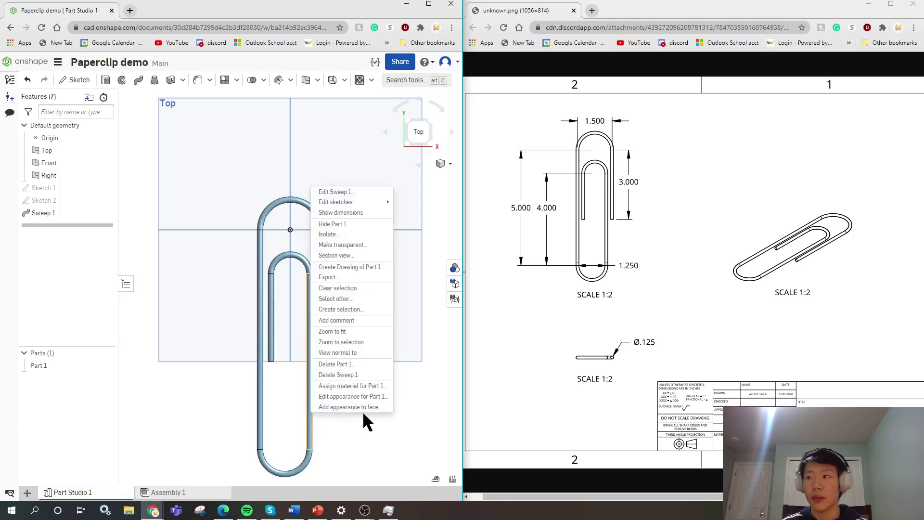
click(350, 386)
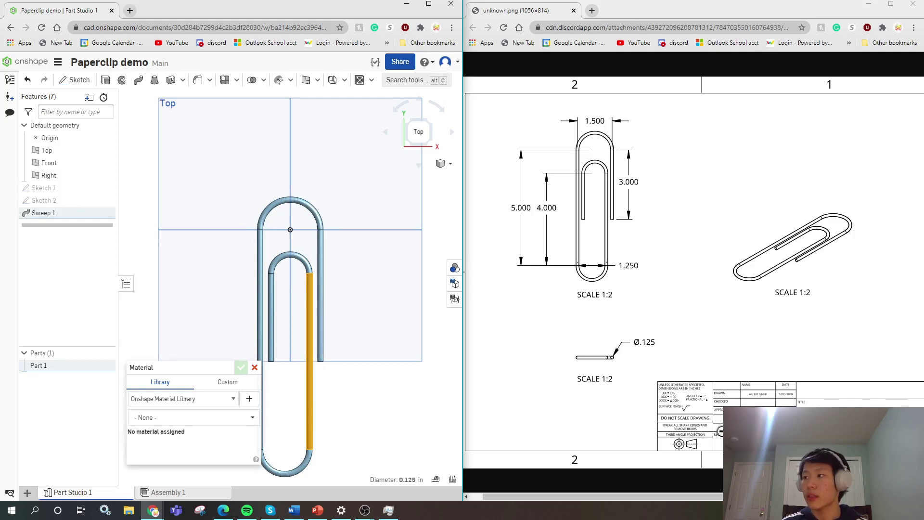
click(210, 417)
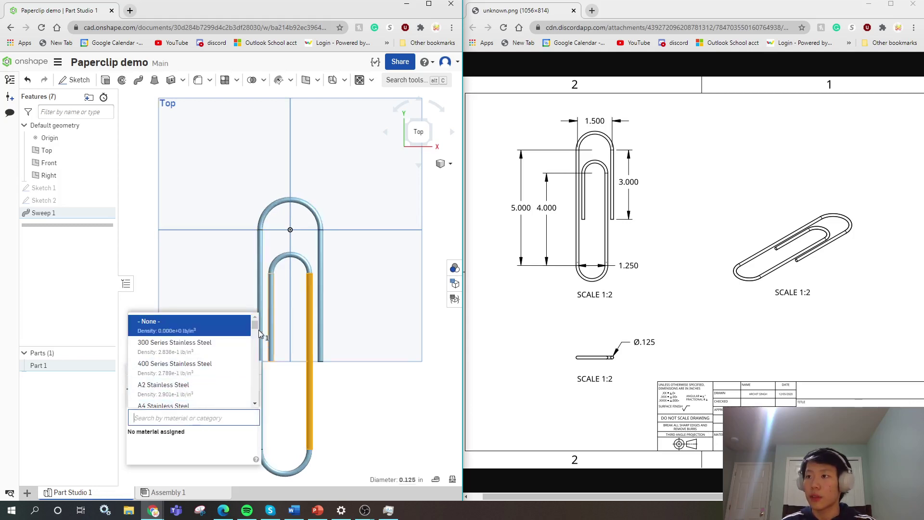
scroll(256, 330, down, 8)
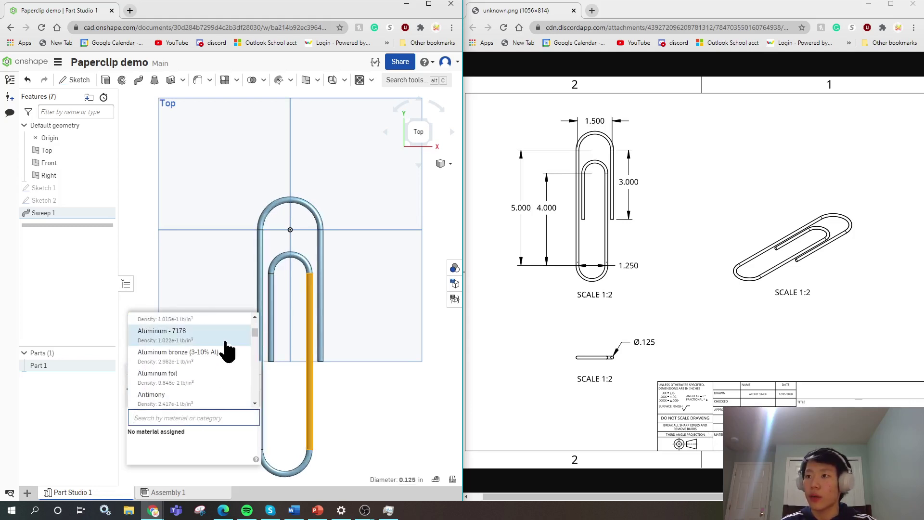
scroll(226, 351, up, 3)
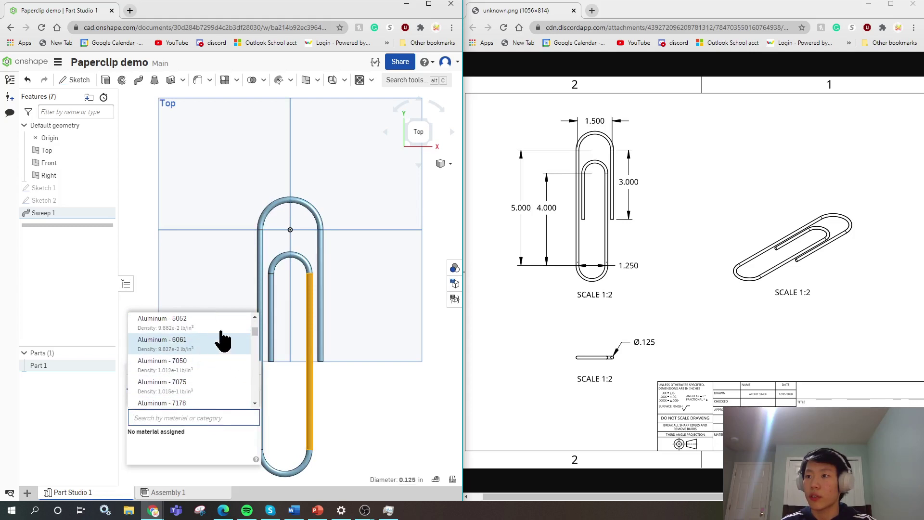
scroll(223, 342, up, 2)
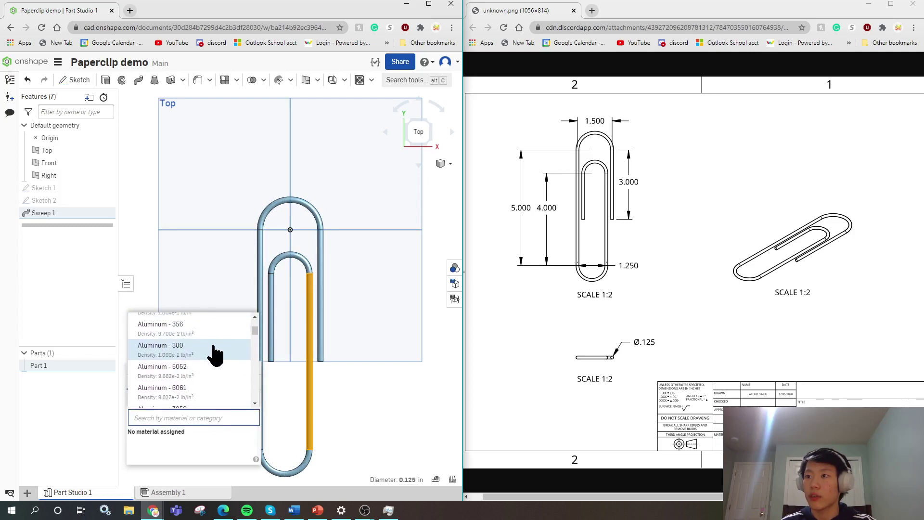
click(214, 387)
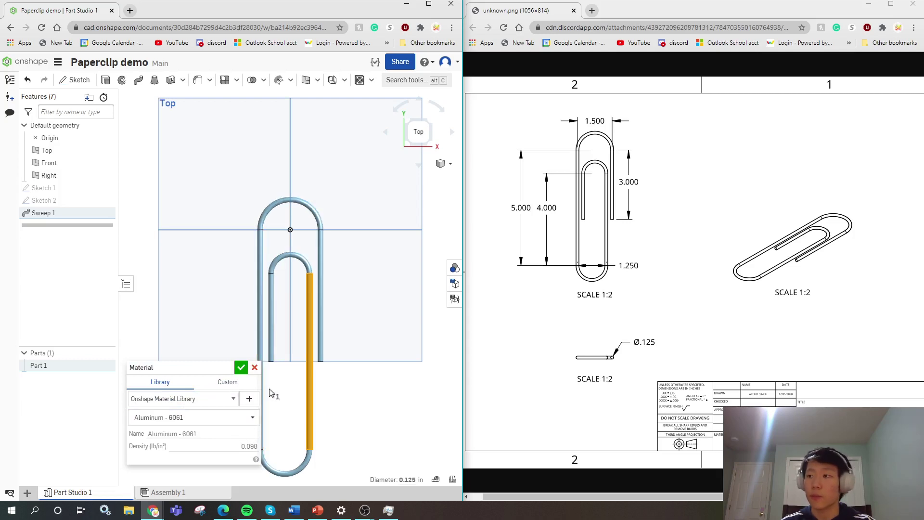
click(241, 367)
scroll(337, 383, down, 3)
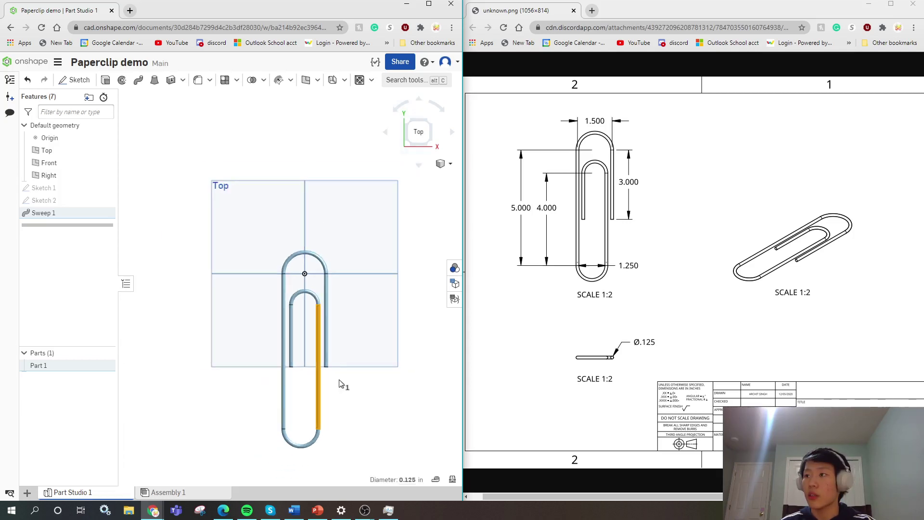
Set Part 1's appearance to light grey E6E6E6 and orbit to inspect it in 3D.
right_click(320, 422)
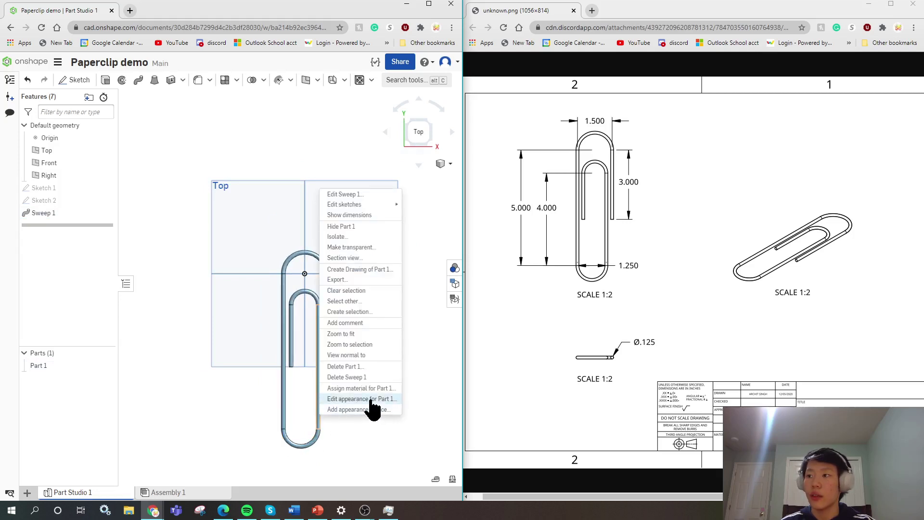
click(371, 399)
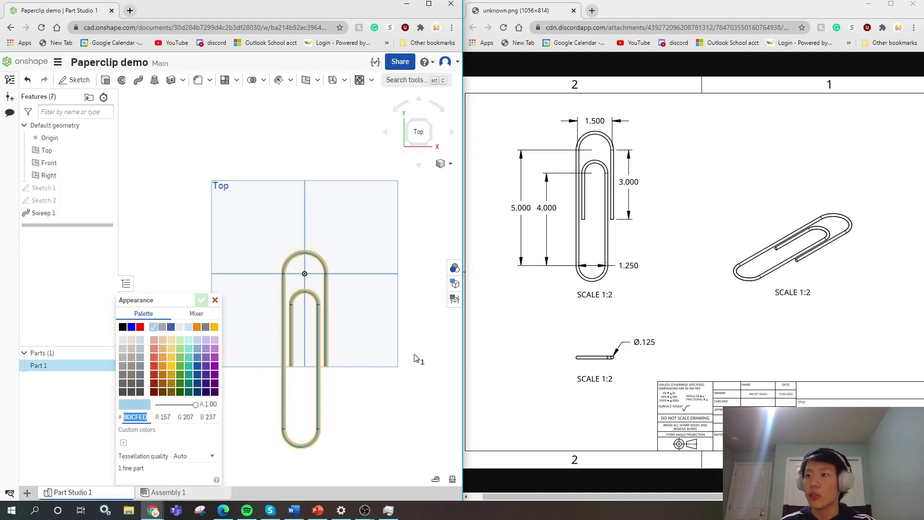
click(123, 340)
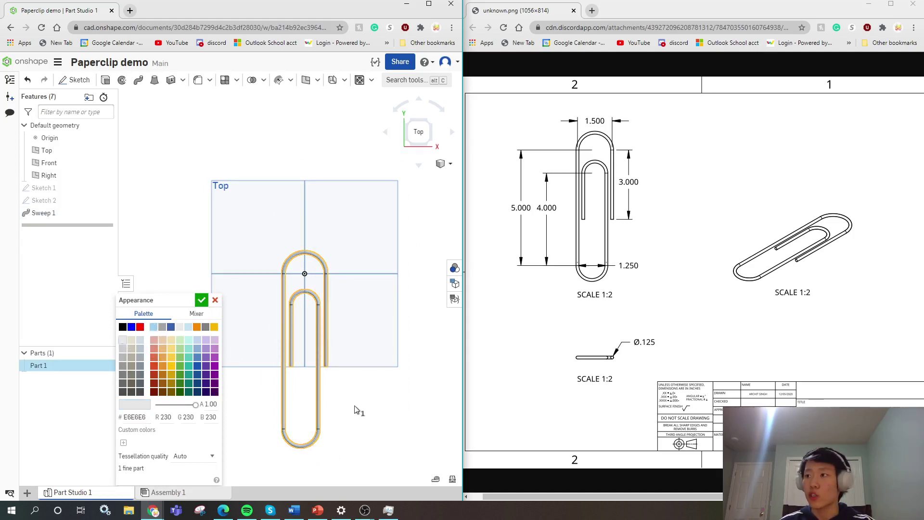
click(201, 301)
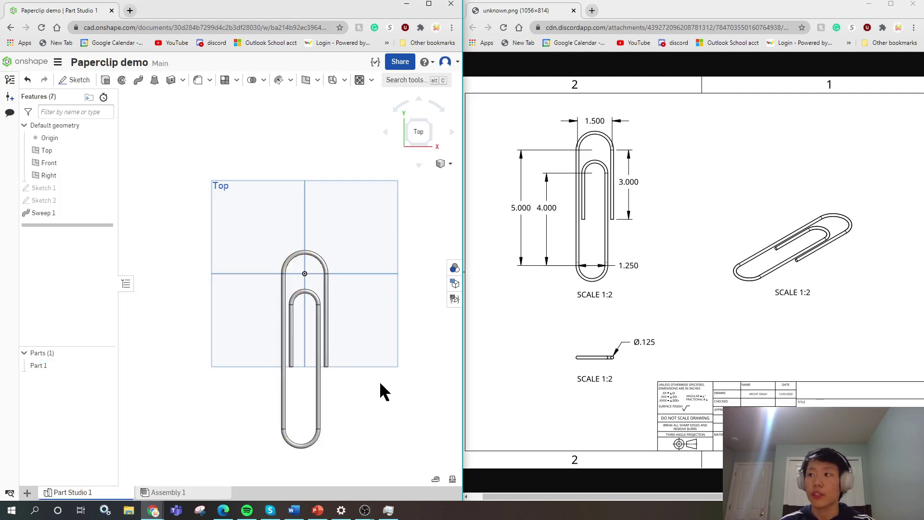
right_click(380, 386)
right_click(355, 386)
mouse_move(344, 401)
right_down()
mouse_move(369, 413)
mouse_move(376, 404)
mouse_move(355, 402)
right_up()
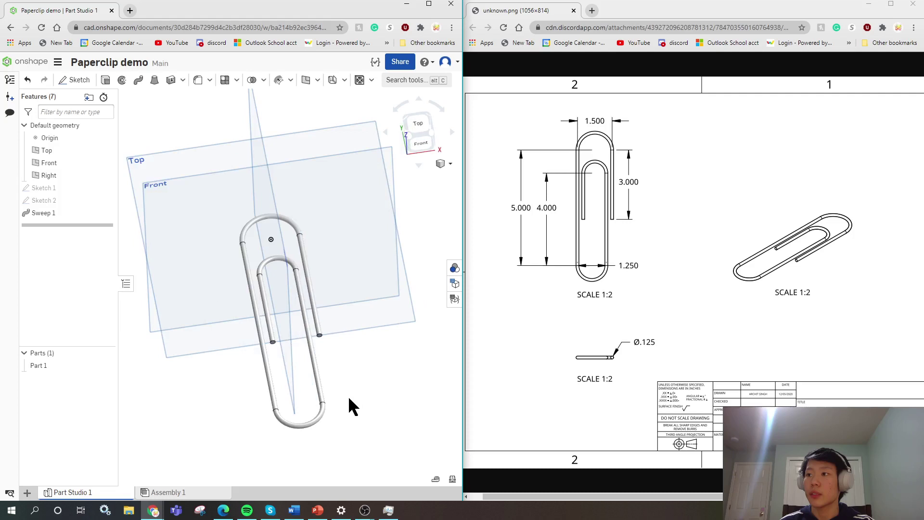
Snap to the Top view and zoom out slightly to compare with the drawing.
click(418, 125)
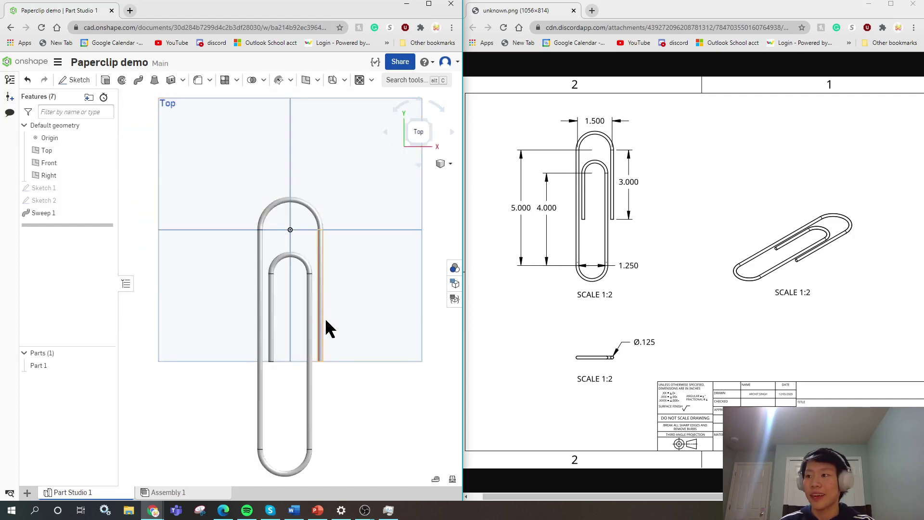
scroll(326, 321, down, 3)
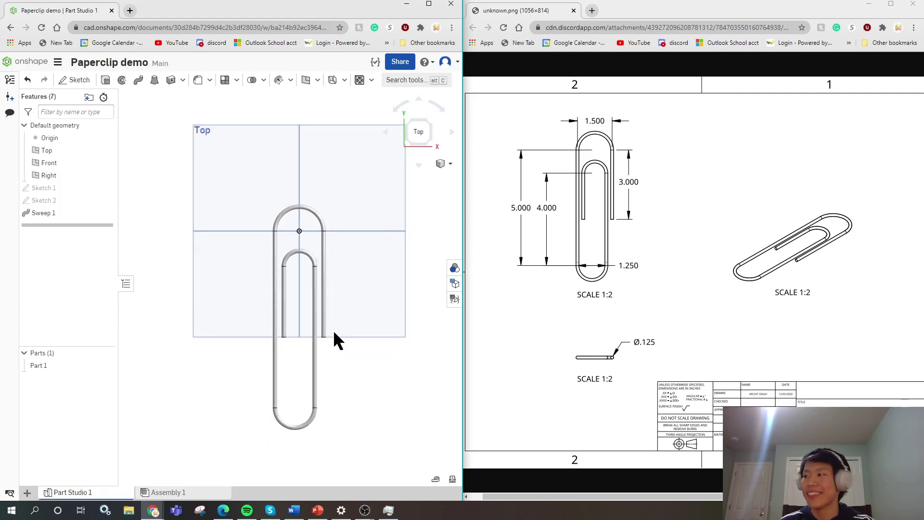